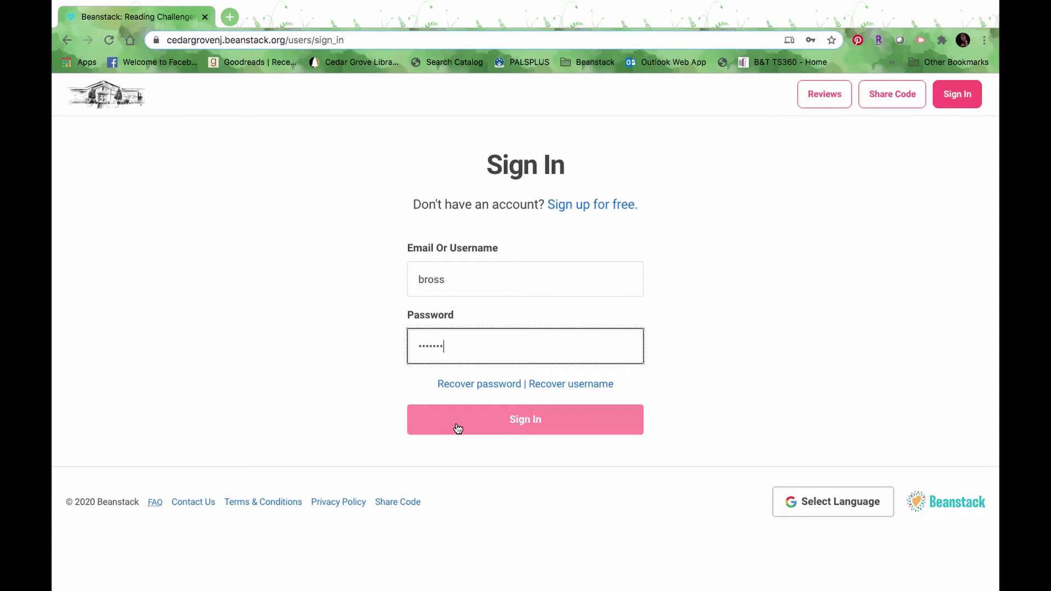
Sign in with the entered credentials and switch to the account's other reader profile.
{"action": "left_click", "coordinate": [456, 422]}
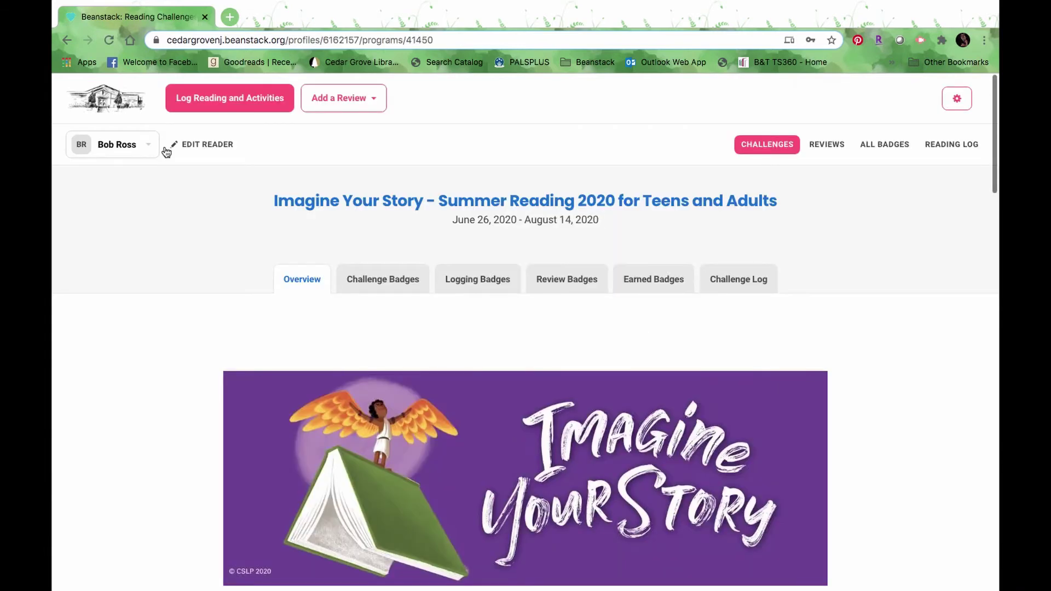
{"action": "left_click", "coordinate": [152, 147]}
{"action": "left_click", "coordinate": [153, 147]}
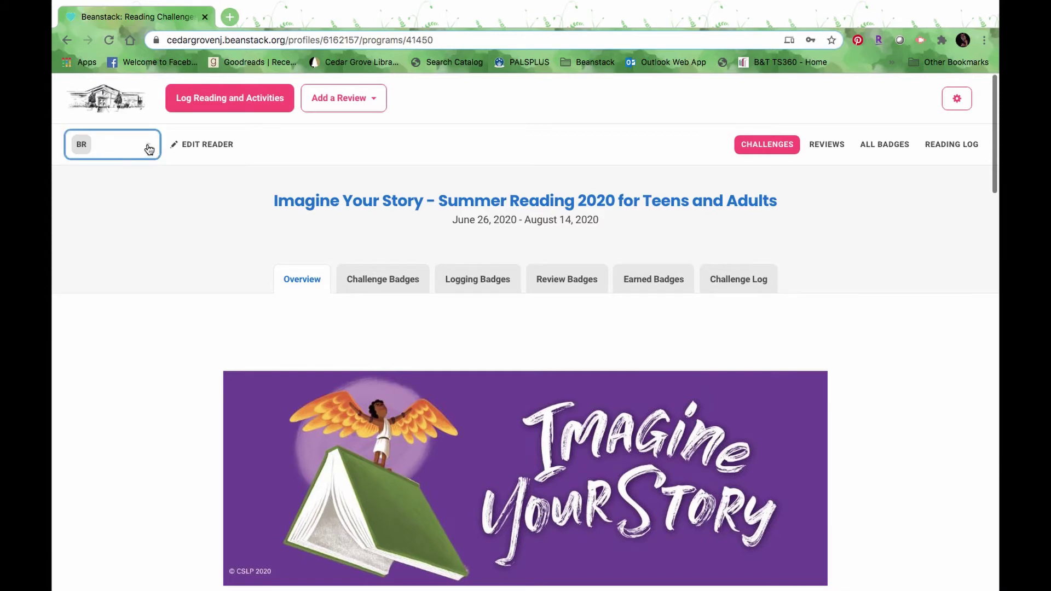
{"action": "left_click", "coordinate": [149, 149]}
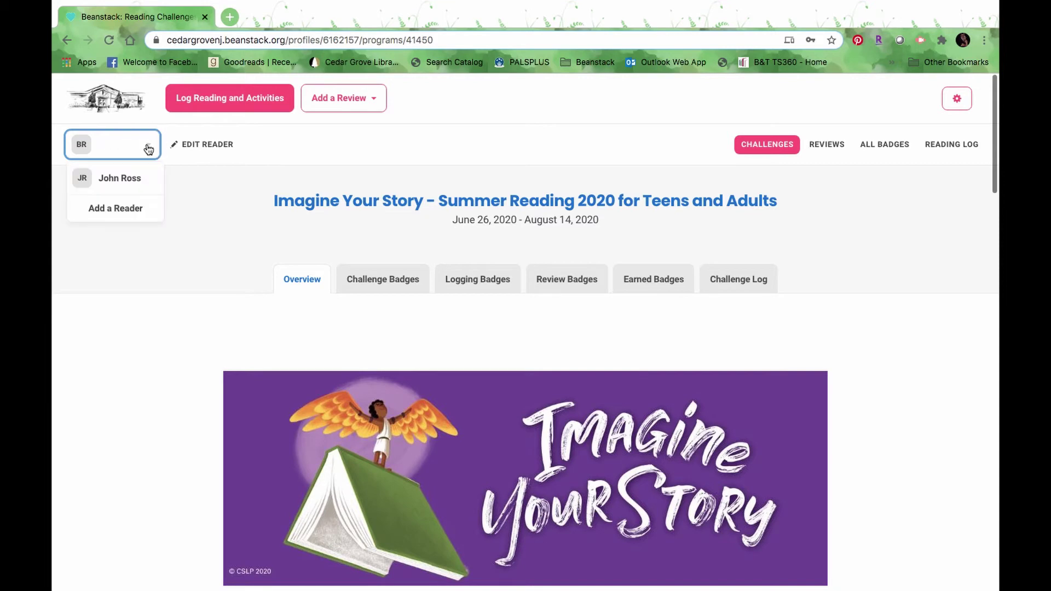
{"action": "left_click", "coordinate": [129, 176]}
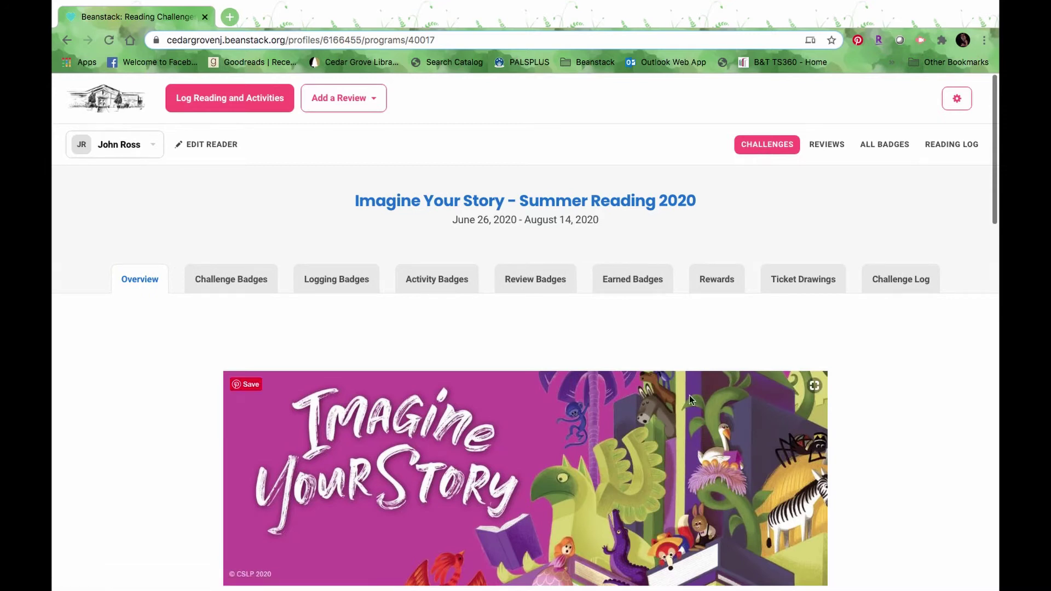
Read through the Imagine Your Story - Summer Reading 2020 challenge overview, including its description and logging badges.
{"action": "scroll", "coordinate": [712, 395], "scroll_direction": "down", "scroll_amount": 3}
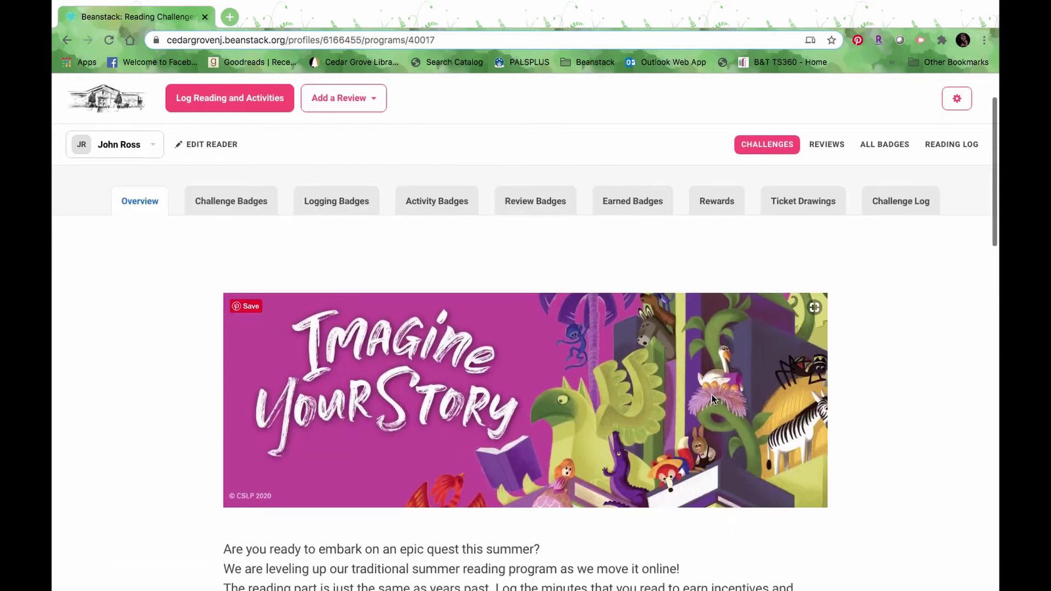
{"action": "scroll", "coordinate": [712, 396], "scroll_direction": "down", "scroll_amount": 5}
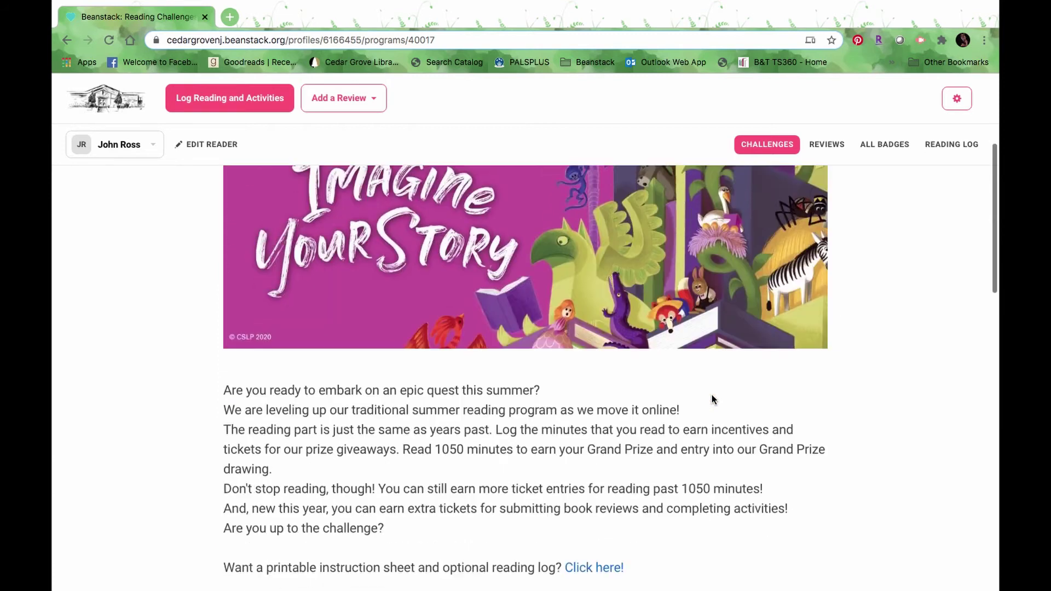
{"action": "scroll", "coordinate": [712, 399], "scroll_direction": "down", "scroll_amount": 2}
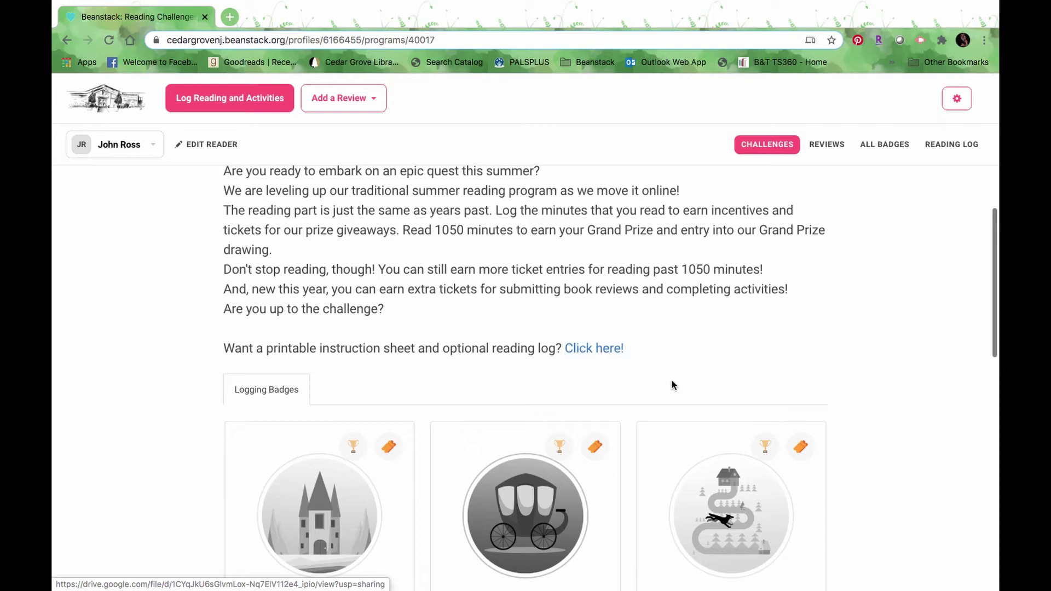
{"action": "scroll", "coordinate": [672, 380], "scroll_direction": "down", "scroll_amount": 3}
{"action": "scroll", "coordinate": [674, 386], "scroll_direction": "down", "scroll_amount": 4}
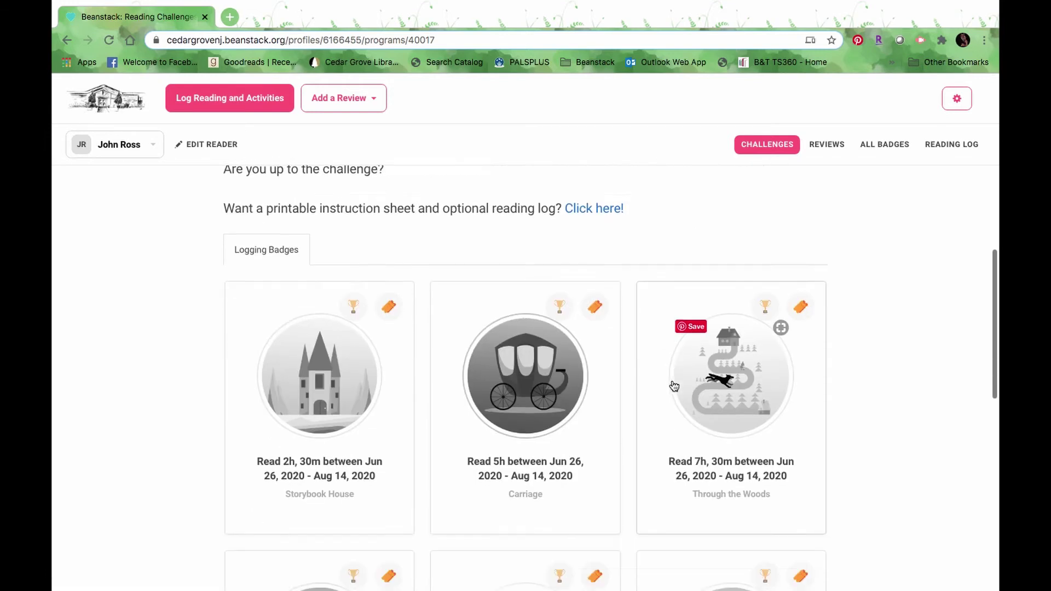
{"action": "scroll", "coordinate": [674, 386], "scroll_direction": "down", "scroll_amount": 2}
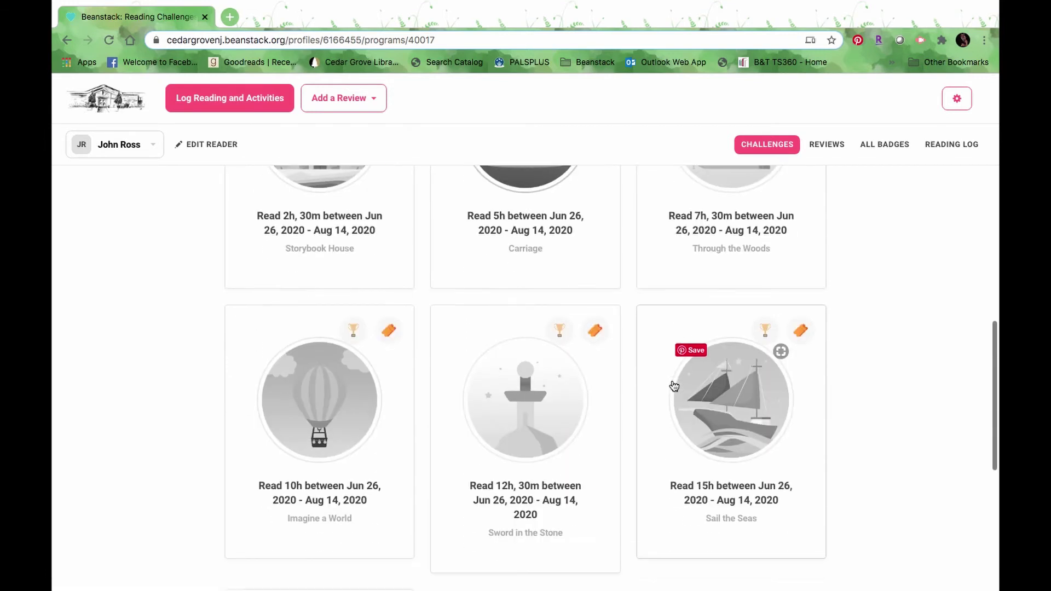
{"action": "scroll", "coordinate": [674, 387], "scroll_direction": "down", "scroll_amount": 5}
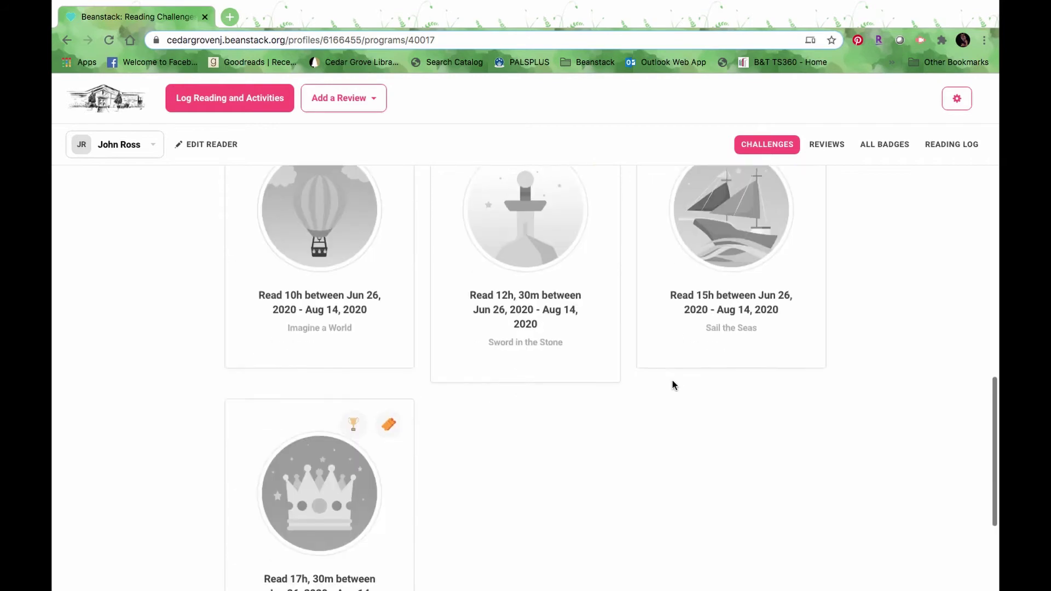
{"action": "scroll", "coordinate": [674, 387], "scroll_direction": "up", "scroll_amount": 8}
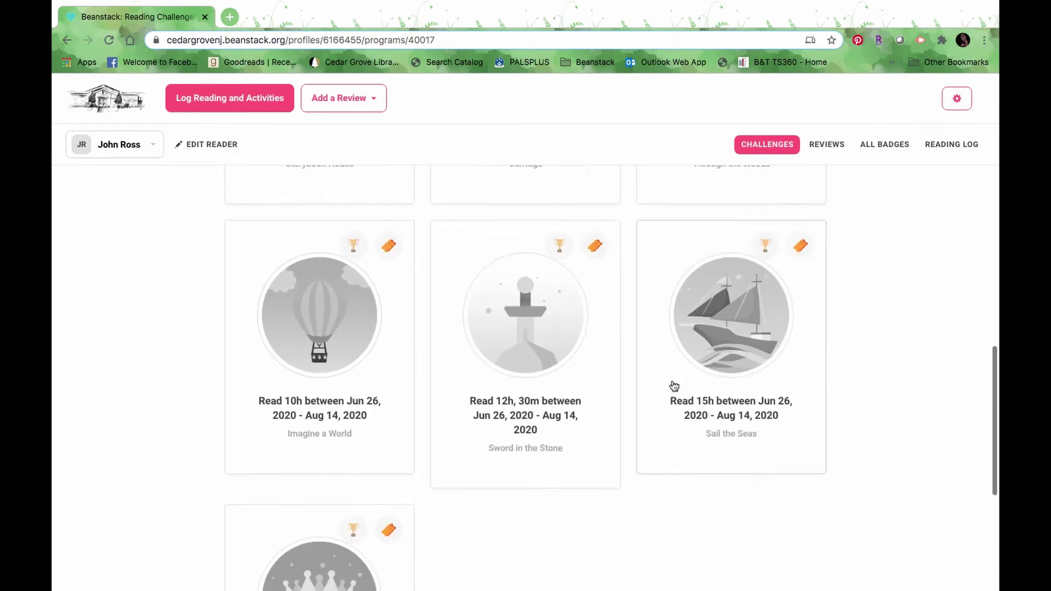
{"action": "scroll", "coordinate": [675, 387], "scroll_direction": "up", "scroll_amount": 6}
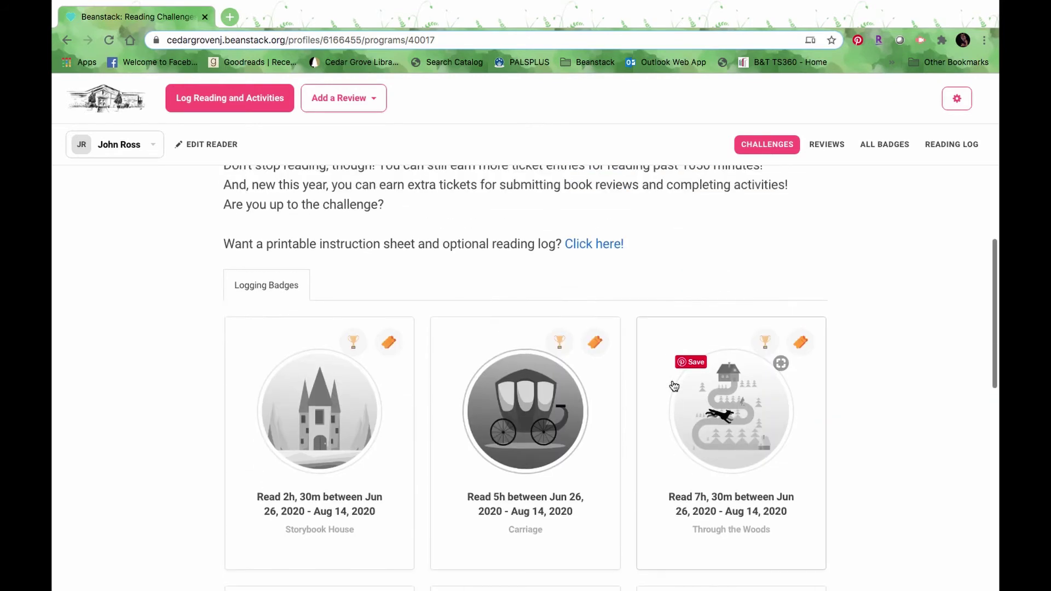
{"action": "scroll", "coordinate": [673, 380], "scroll_direction": "up", "scroll_amount": 7}
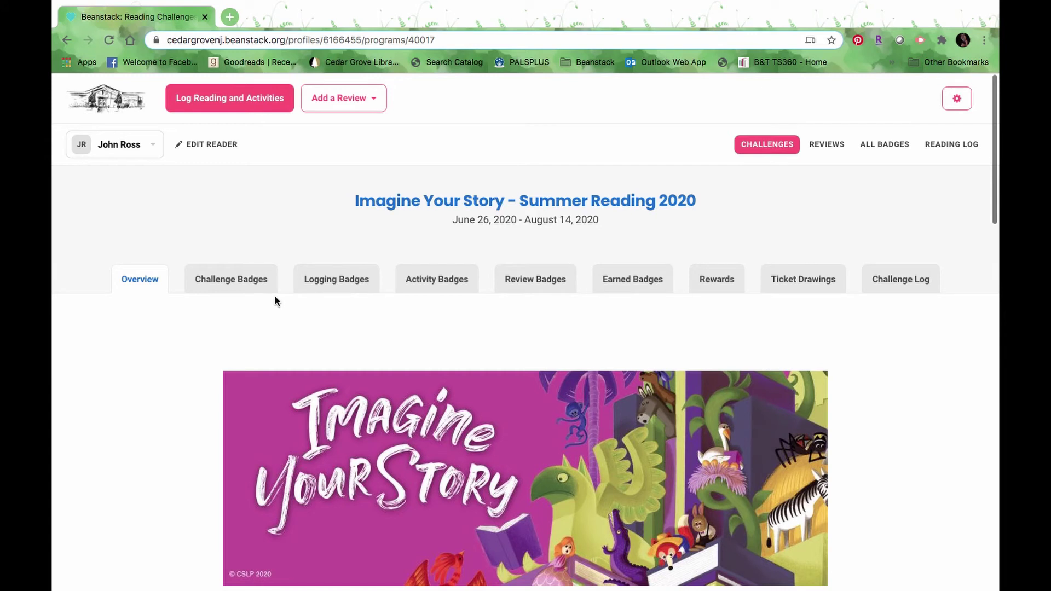
View the challenge badges and the logging badges of the summer reading challenge.
{"action": "left_click", "coordinate": [252, 286]}
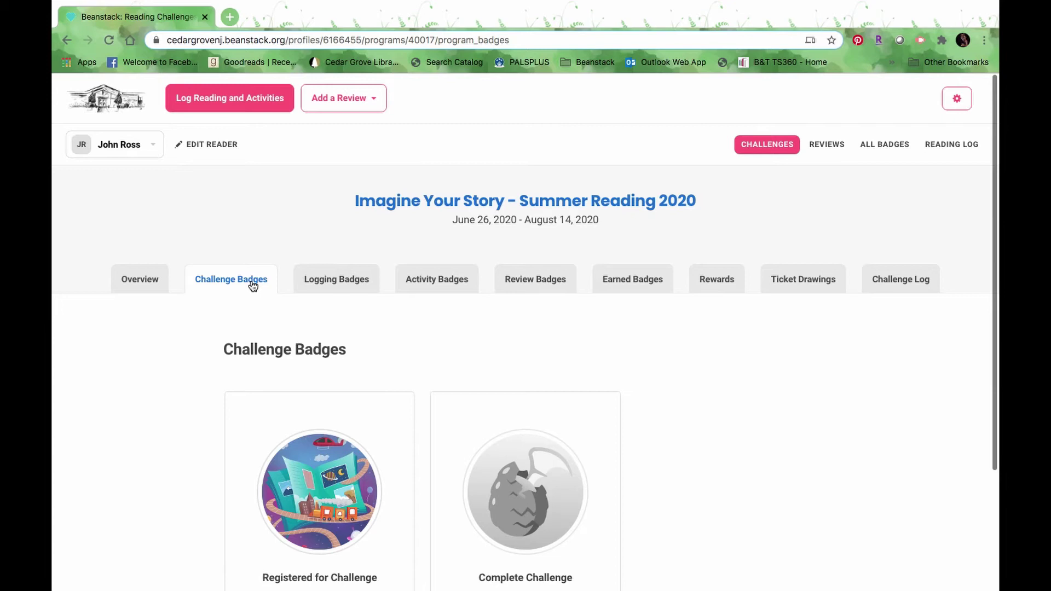
{"action": "scroll", "coordinate": [419, 396], "scroll_direction": "down", "scroll_amount": 2}
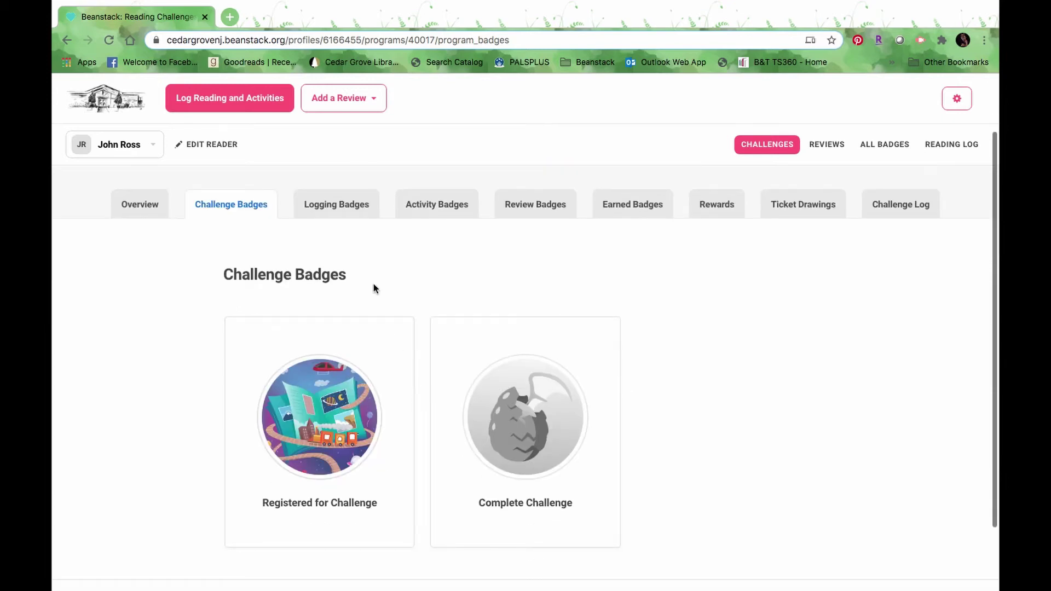
{"action": "left_click", "coordinate": [350, 212]}
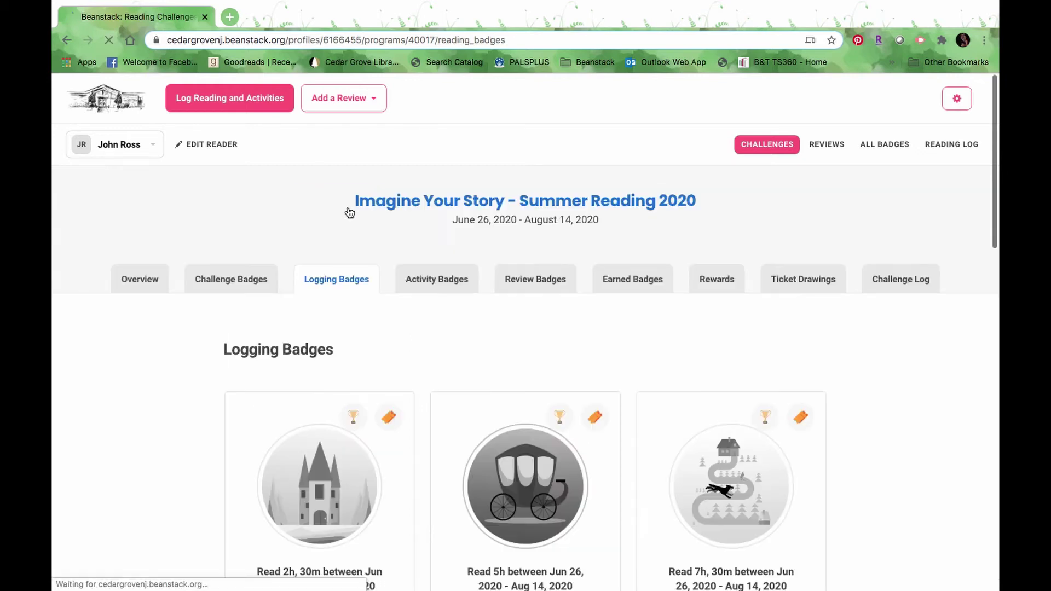
{"action": "scroll", "coordinate": [400, 357], "scroll_direction": "down", "scroll_amount": 2}
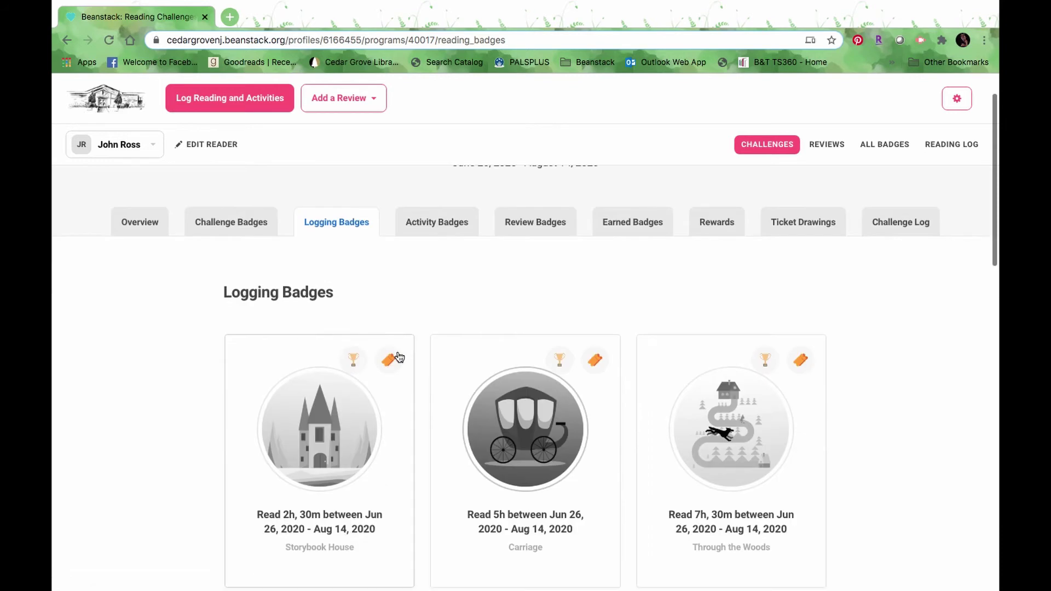
{"action": "scroll", "coordinate": [399, 357], "scroll_direction": "down", "scroll_amount": 5}
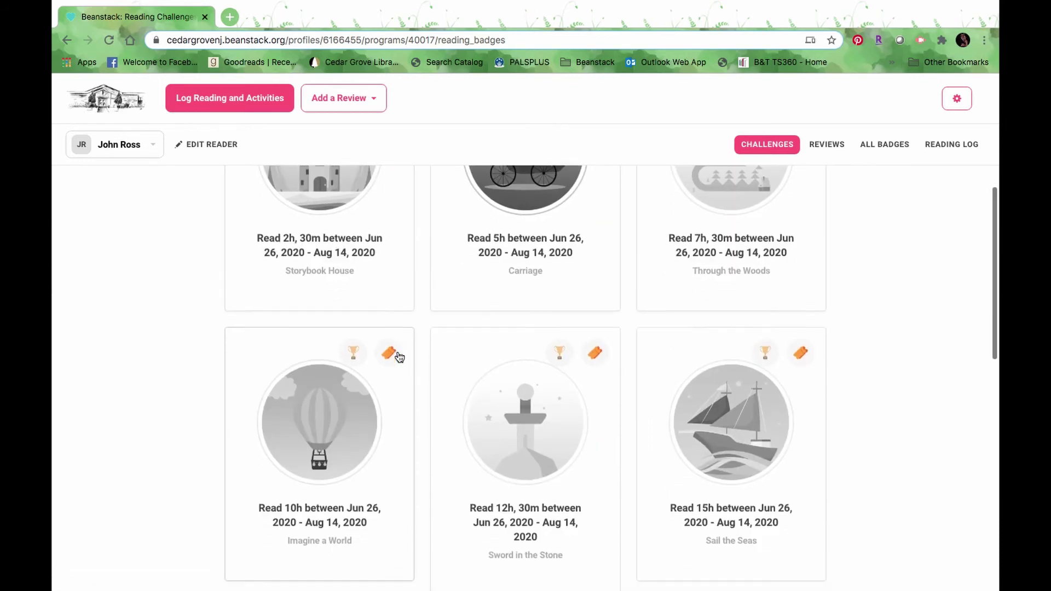
{"action": "scroll", "coordinate": [399, 357], "scroll_direction": "up", "scroll_amount": 5}
View the summer reading challenge's activity badges and review badges.
{"action": "left_click", "coordinate": [432, 235]}
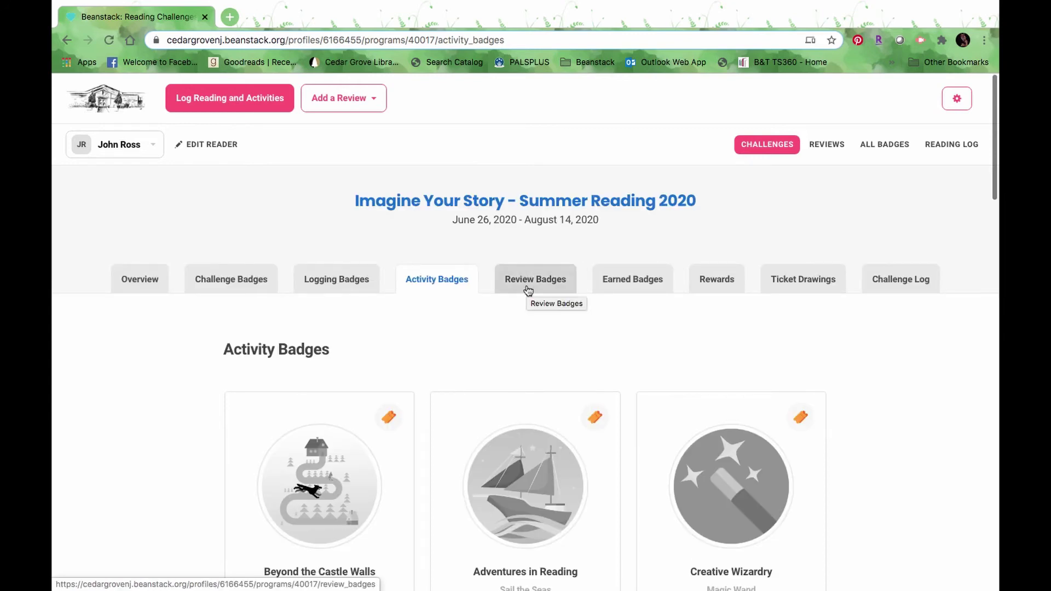
{"action": "left_click", "coordinate": [528, 290]}
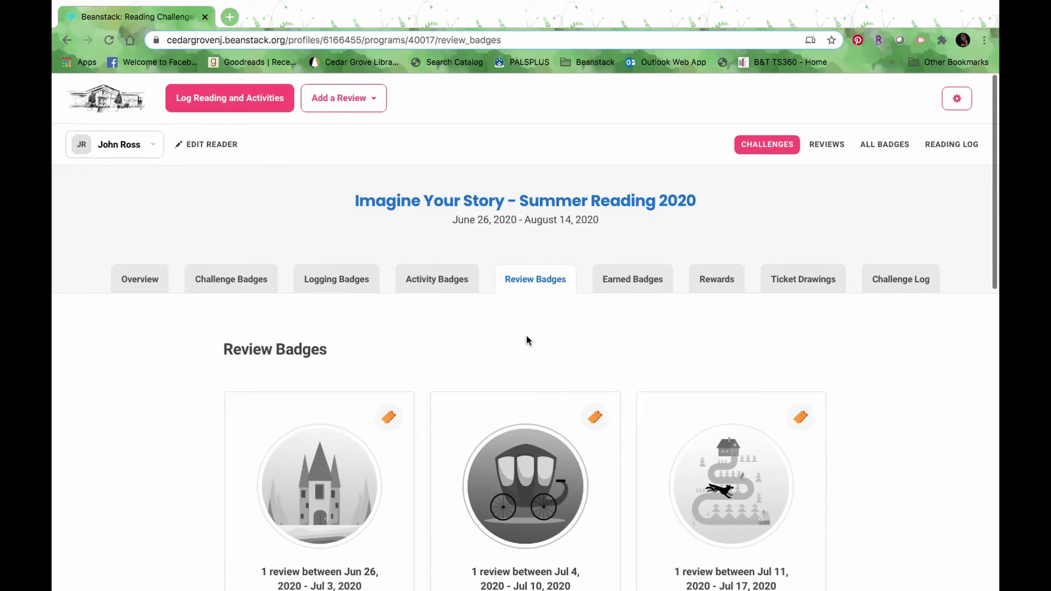
Check which badges the reader has earned across the challenge, logging, activity and review categories.
{"action": "left_click", "coordinate": [619, 283]}
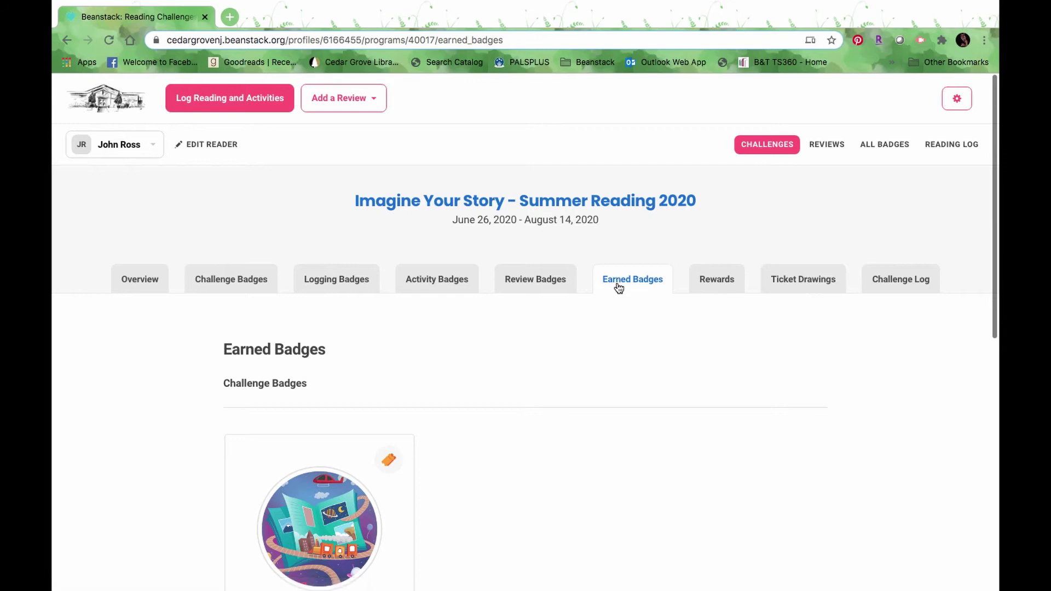
{"action": "scroll", "coordinate": [580, 372], "scroll_direction": "down", "scroll_amount": 5}
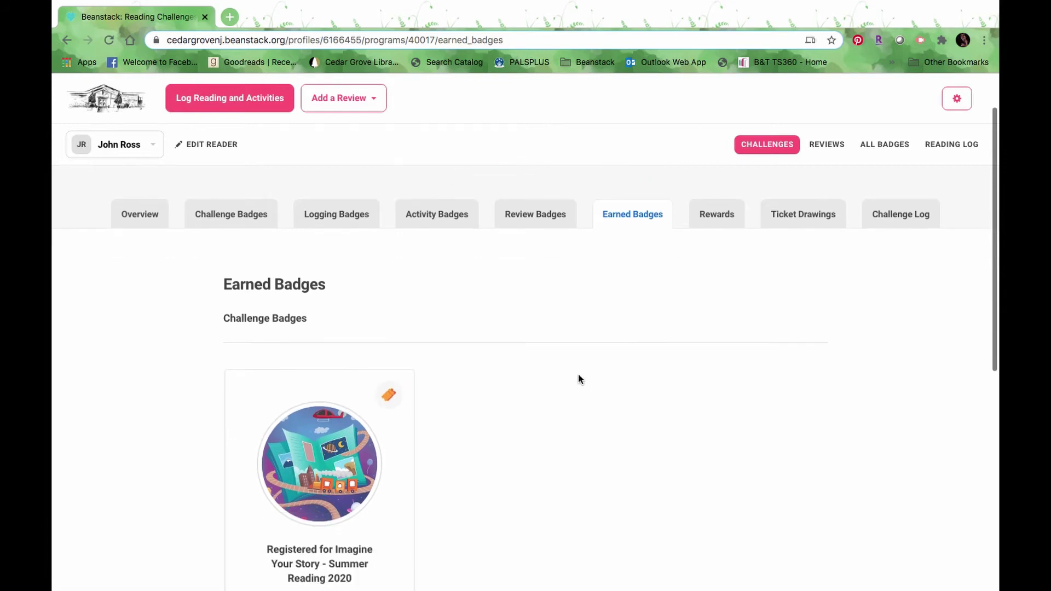
{"action": "scroll", "coordinate": [580, 378], "scroll_direction": "down", "scroll_amount": 3}
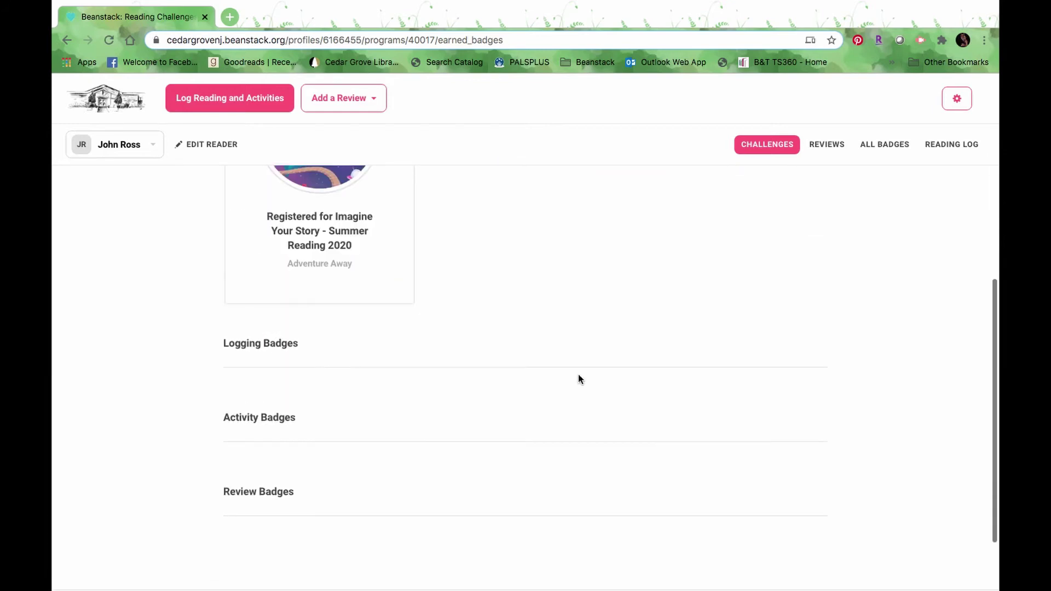
{"action": "scroll", "coordinate": [579, 378], "scroll_direction": "up", "scroll_amount": 8}
Look over the challenge's rewards and the minutes required to unlock each incentive.
{"action": "left_click", "coordinate": [716, 280]}
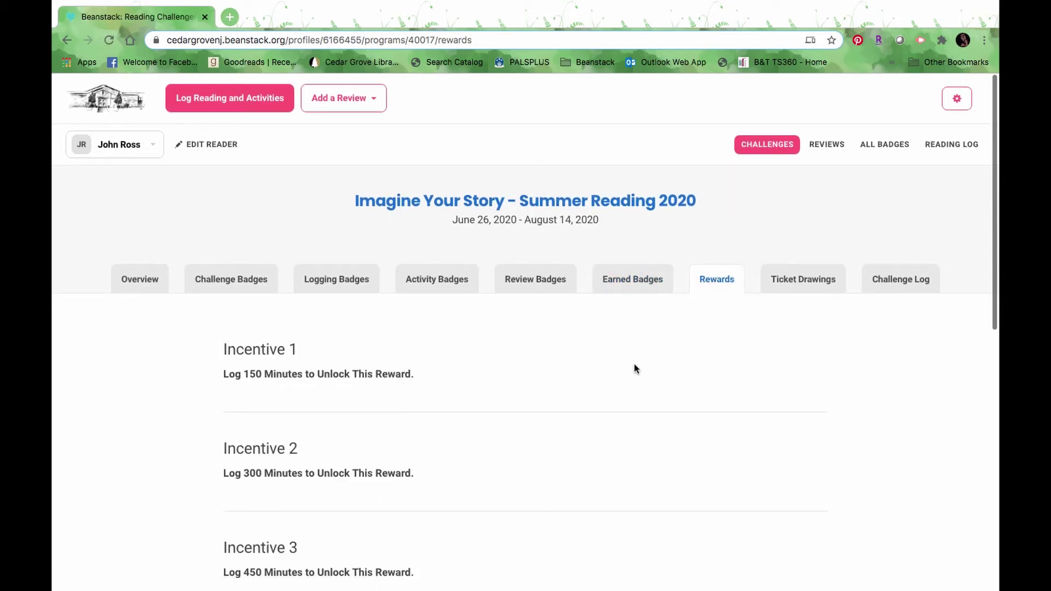
{"action": "scroll", "coordinate": [635, 366], "scroll_direction": "down", "scroll_amount": 3}
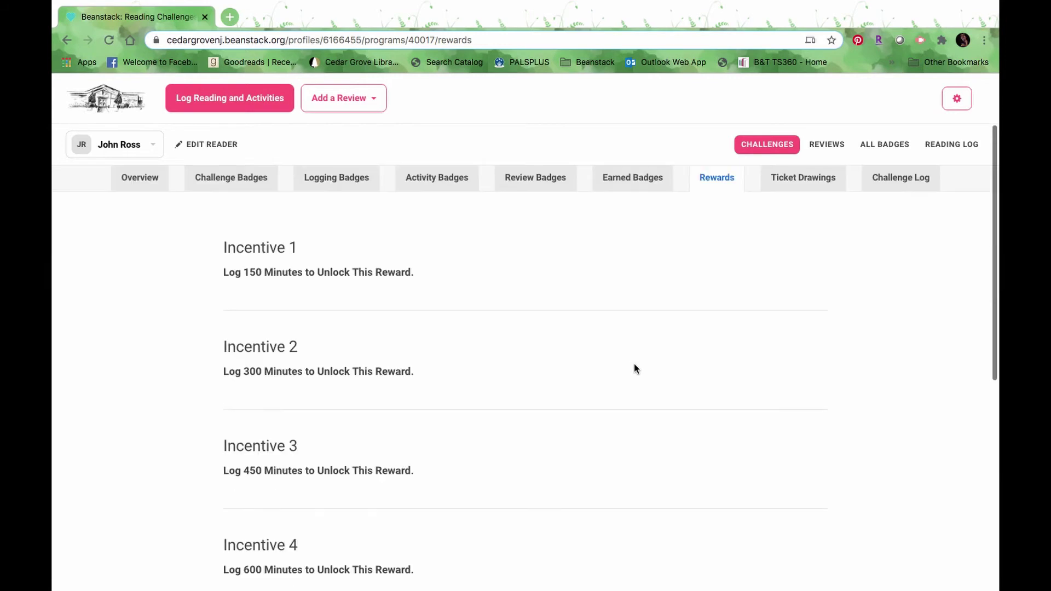
{"action": "scroll", "coordinate": [634, 366], "scroll_direction": "up", "scroll_amount": 3}
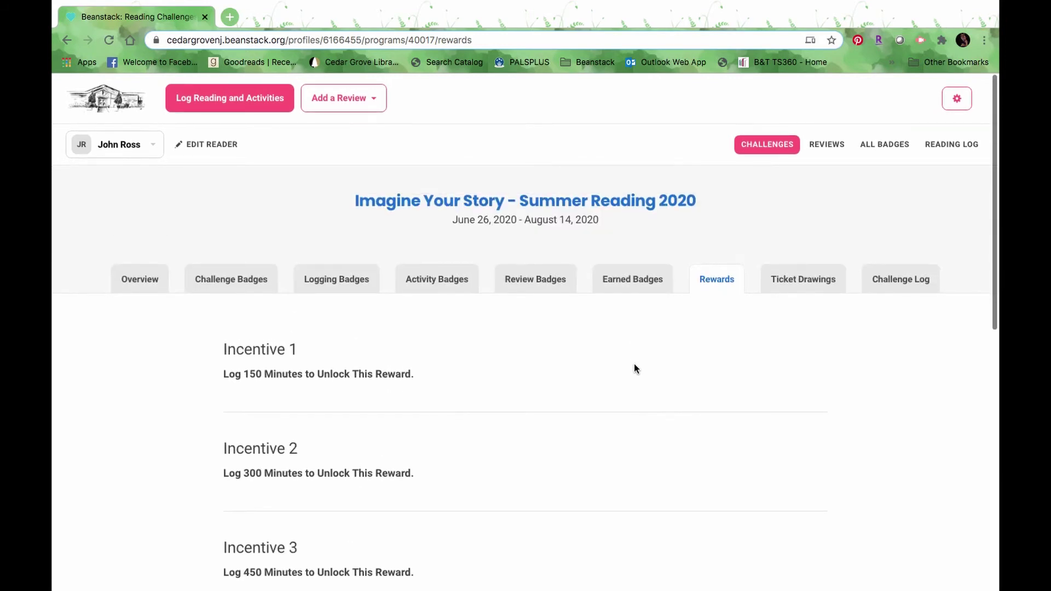
Browse the challenge's ticket drawings, checking the available tickets and the prizes offered.
{"action": "left_click", "coordinate": [809, 284]}
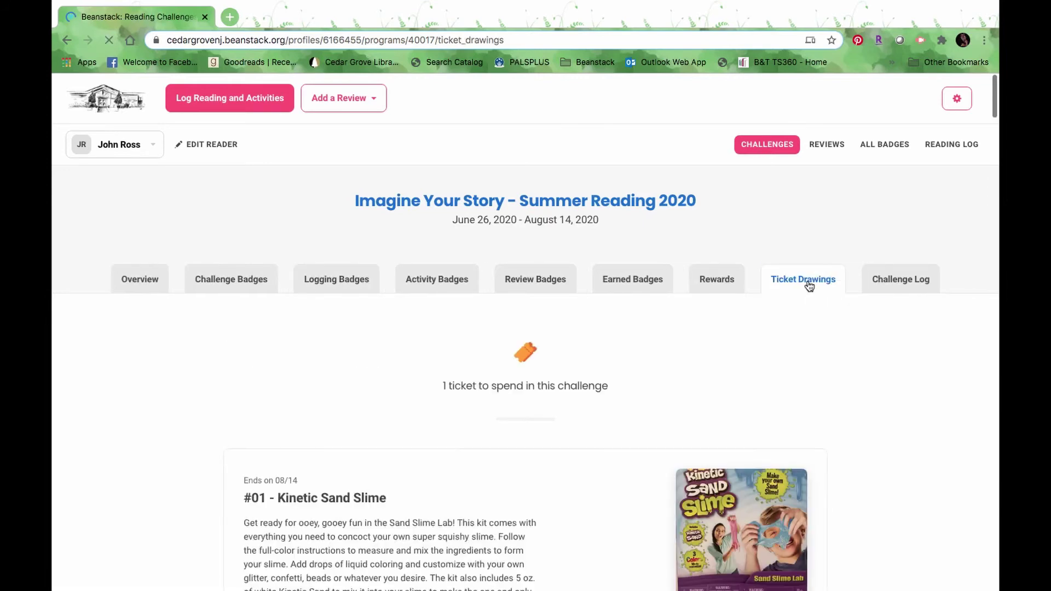
{"action": "scroll", "coordinate": [709, 386], "scroll_direction": "down", "scroll_amount": 1}
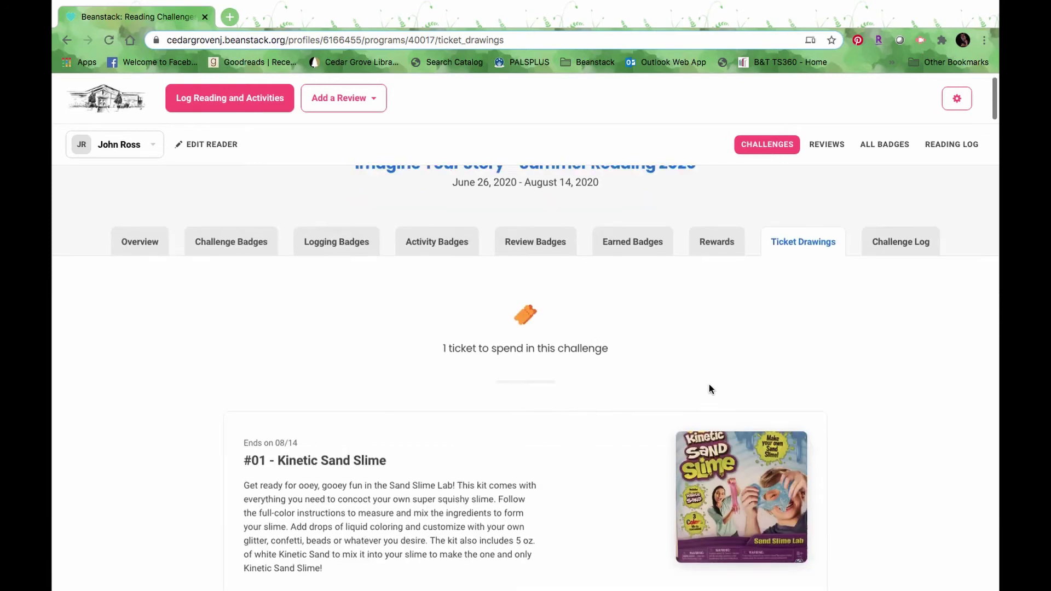
{"action": "scroll", "coordinate": [709, 389], "scroll_direction": "down", "scroll_amount": 4}
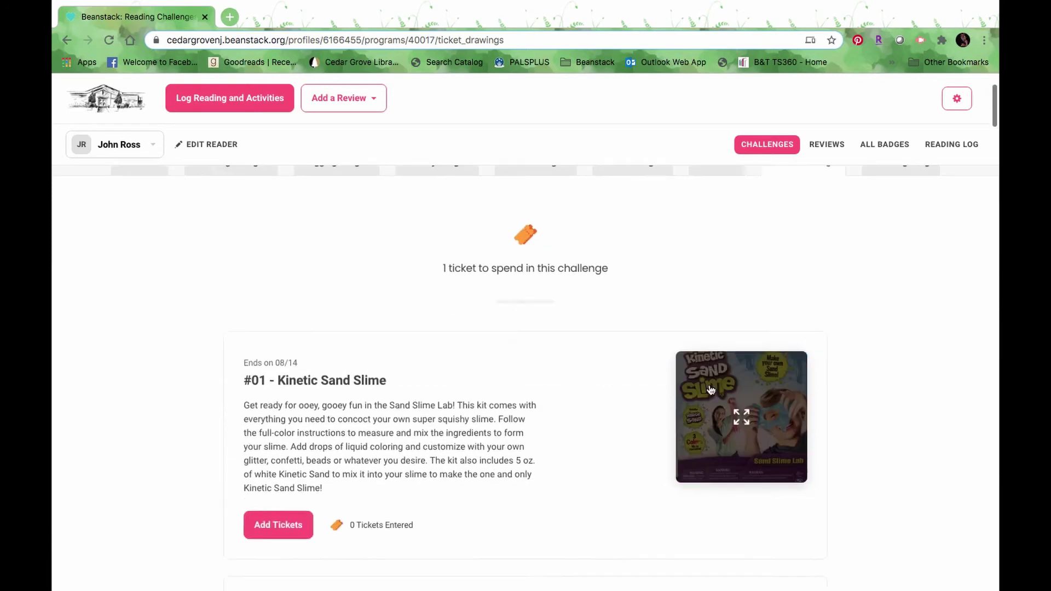
{"action": "scroll", "coordinate": [709, 387], "scroll_direction": "down", "scroll_amount": 6}
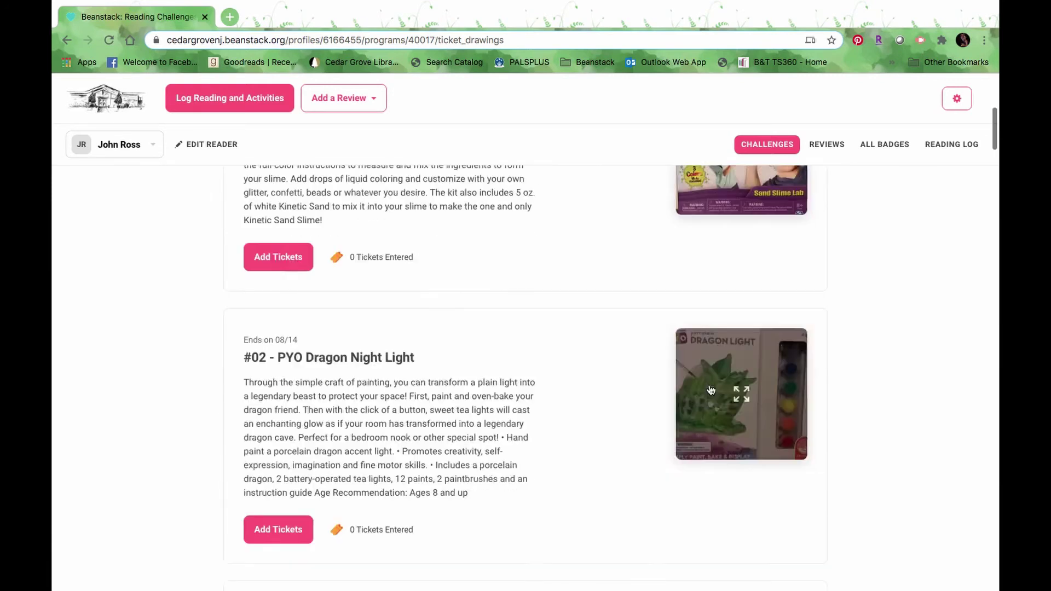
{"action": "scroll", "coordinate": [709, 389], "scroll_direction": "up", "scroll_amount": 11}
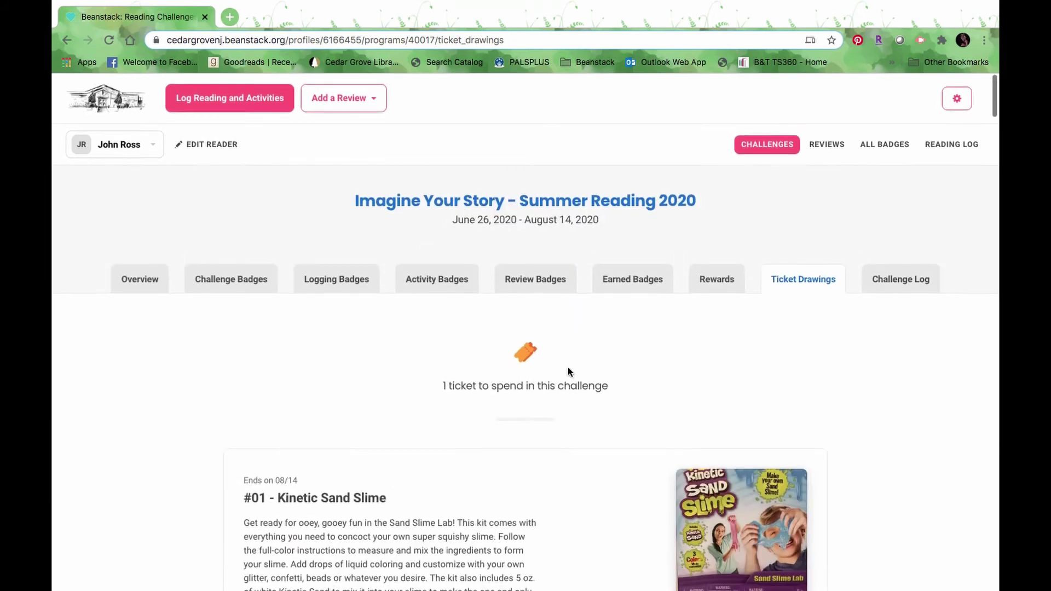
Examine the reader's challenge log for recorded reading sessions.
{"action": "left_click", "coordinate": [885, 286]}
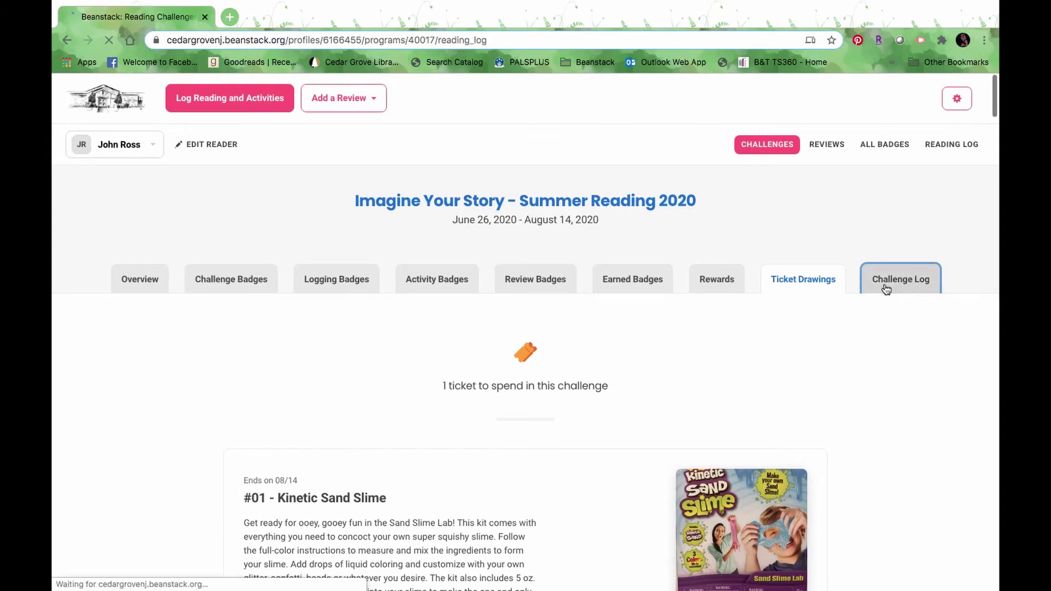
{"action": "scroll", "coordinate": [687, 364], "scroll_direction": "down", "scroll_amount": 2}
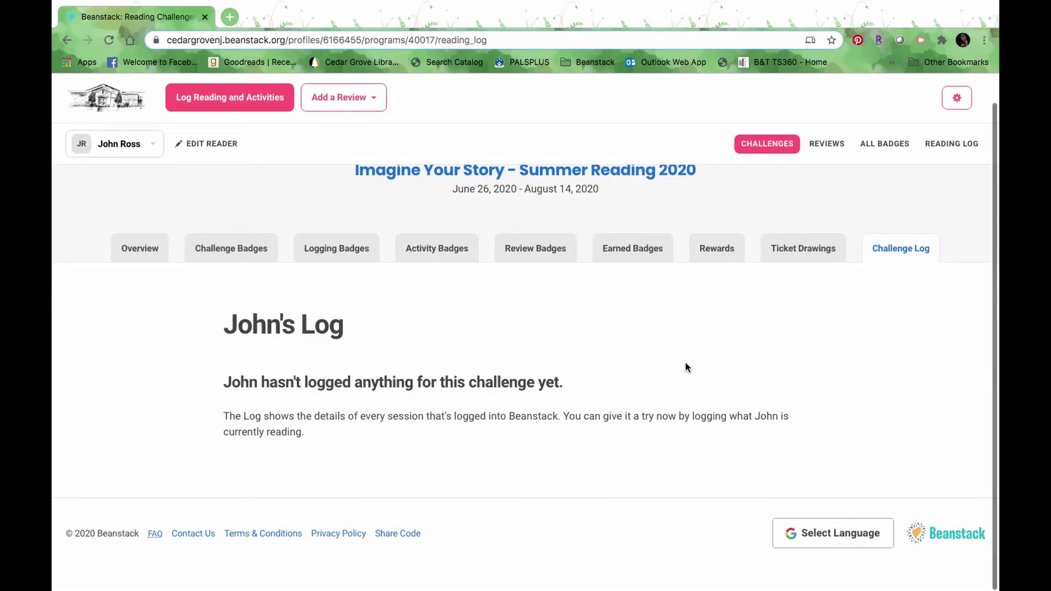
{"action": "scroll", "coordinate": [686, 365], "scroll_direction": "up", "scroll_amount": 2}
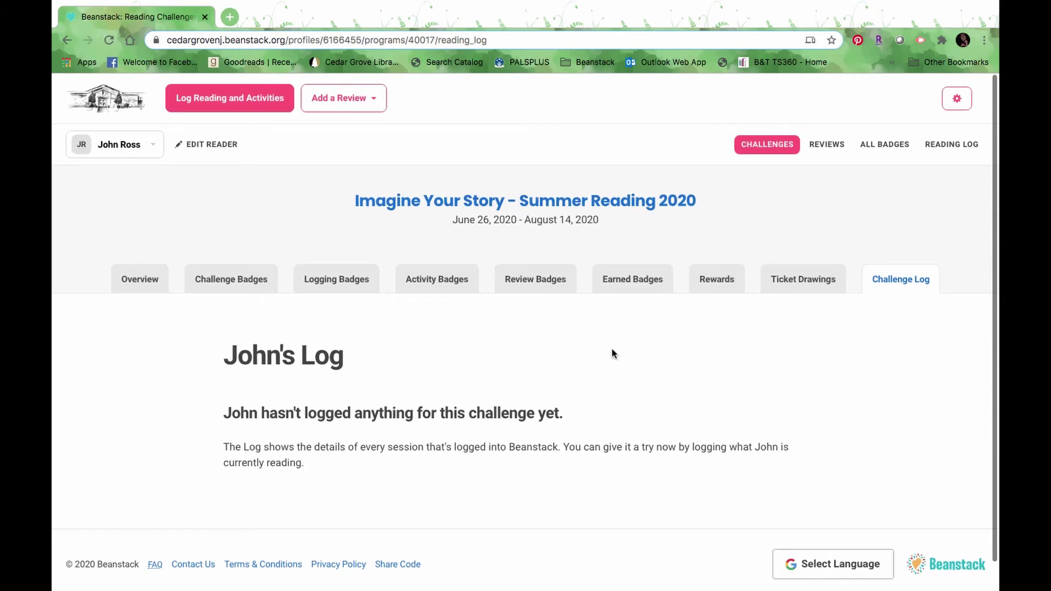
Start a minutes log for the reader on June 26, 2020, and enter 60 minutes as the time spent reading.
{"action": "left_click", "coordinate": [251, 99]}
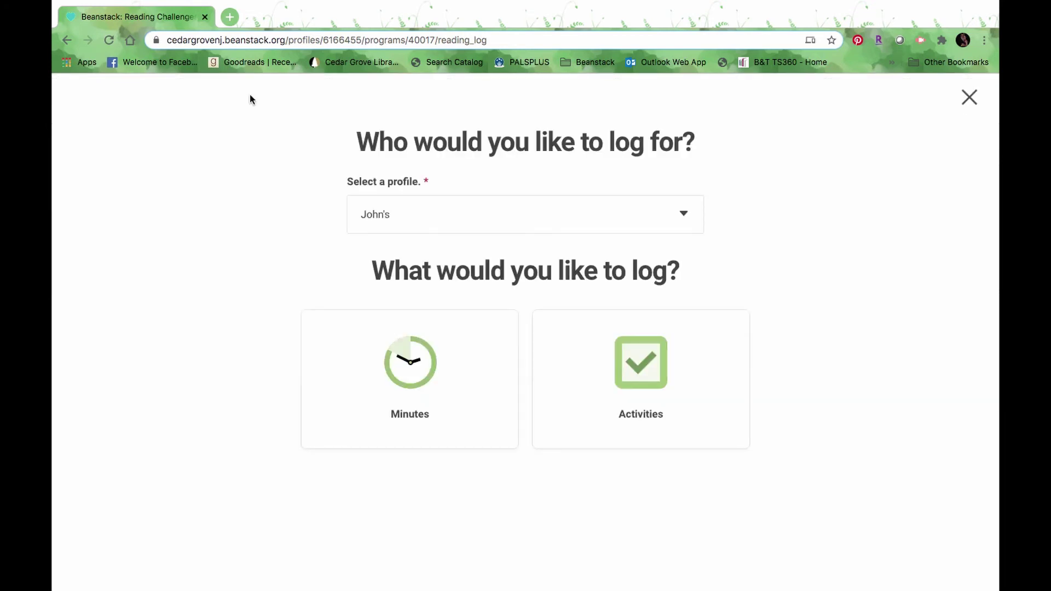
{"action": "left_click", "coordinate": [422, 376]}
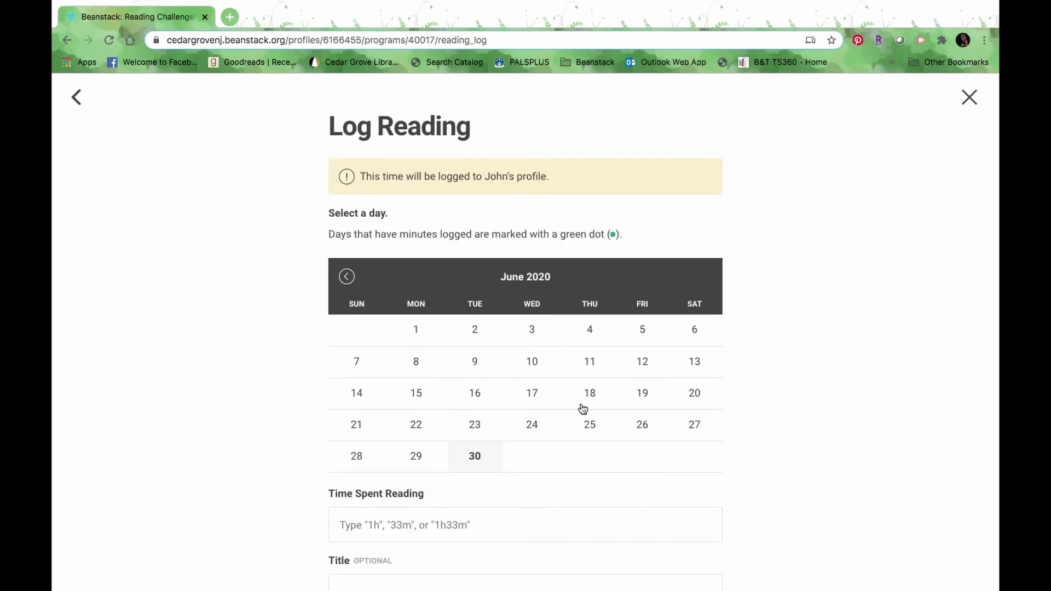
{"action": "left_click", "coordinate": [646, 428]}
{"action": "scroll", "coordinate": [601, 427], "scroll_direction": "down", "scroll_amount": 2}
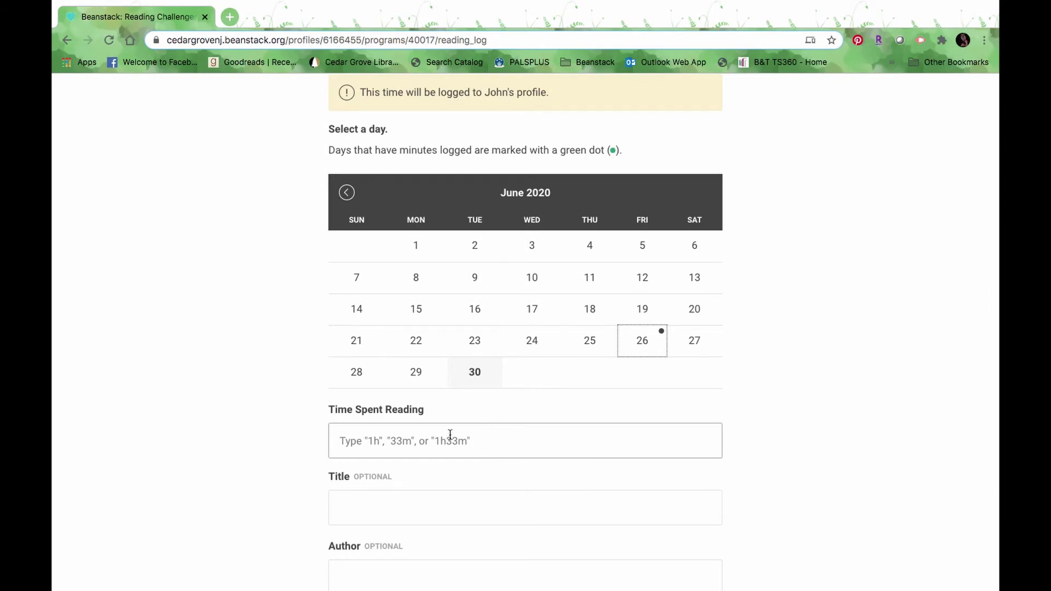
{"action": "left_click", "coordinate": [396, 441]}
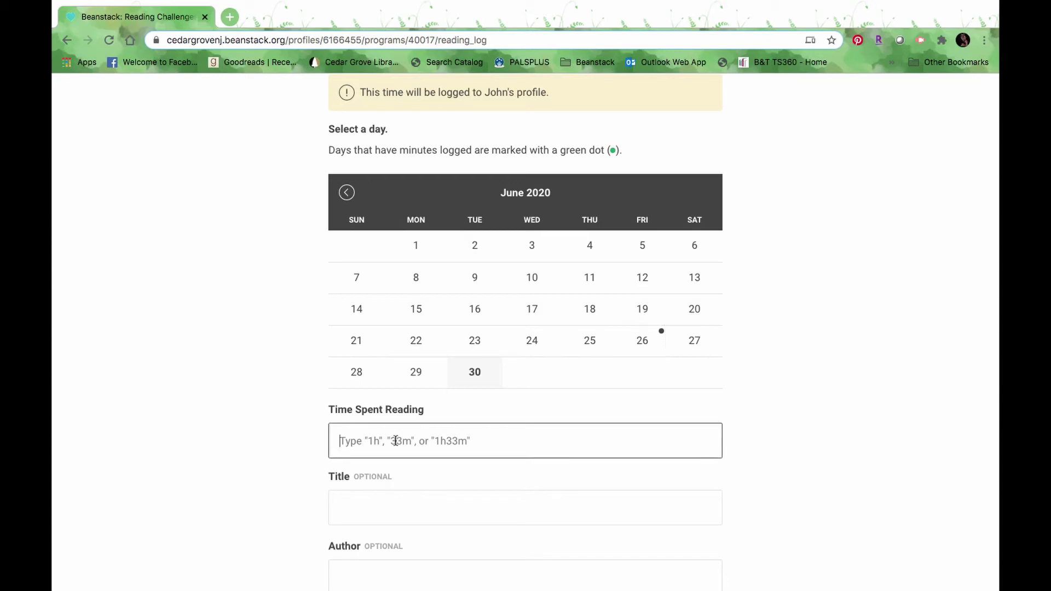
{"action": "type", "text": "60 minutes"}
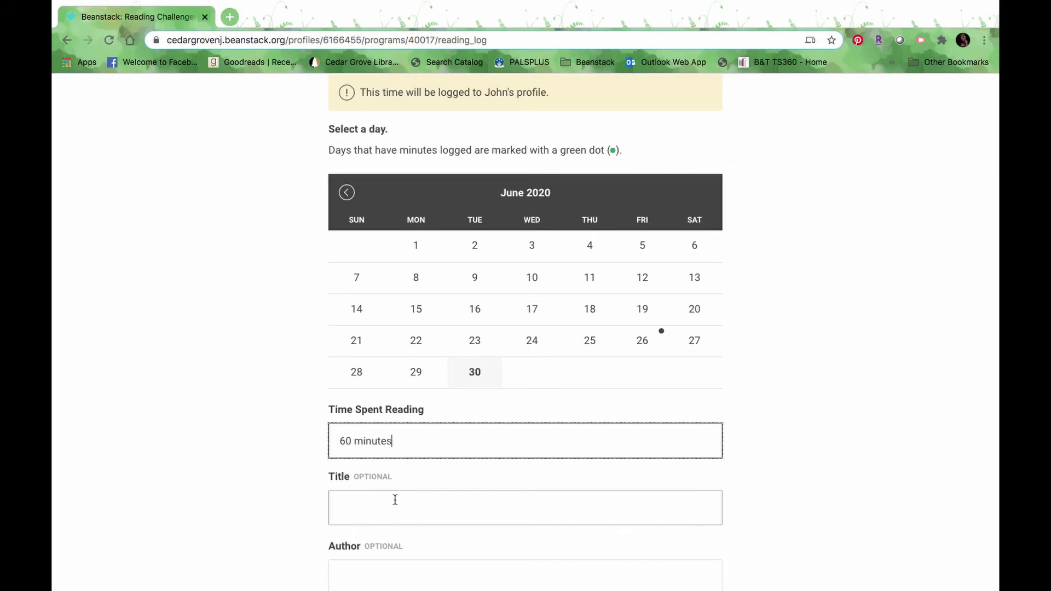
Submit the reading session without a title, author or review, and close the logging form.
{"action": "scroll", "coordinate": [395, 500], "scroll_direction": "down", "scroll_amount": 2}
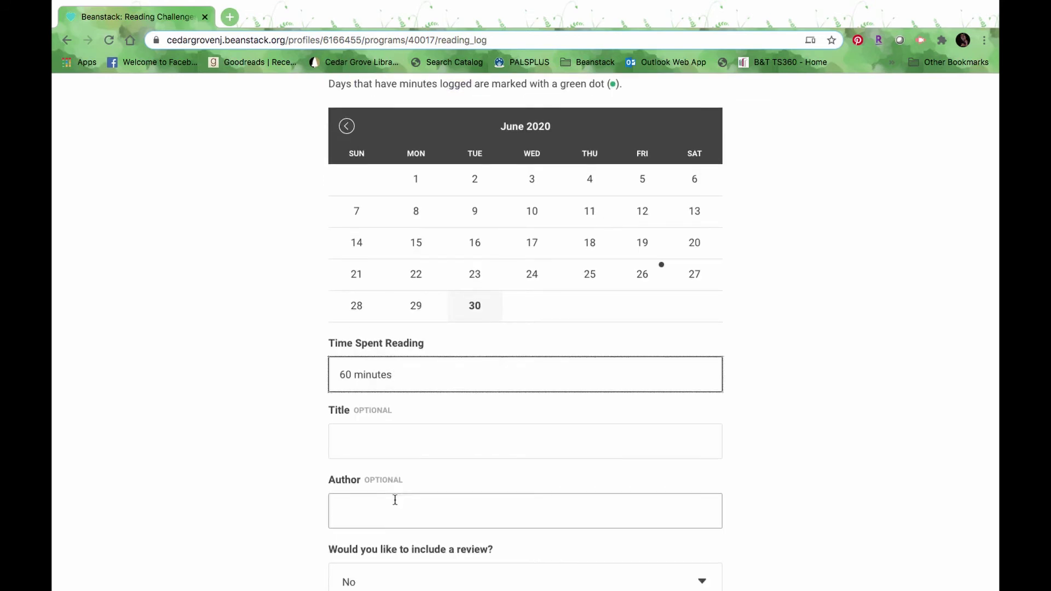
{"action": "scroll", "coordinate": [395, 500], "scroll_direction": "down", "scroll_amount": 3}
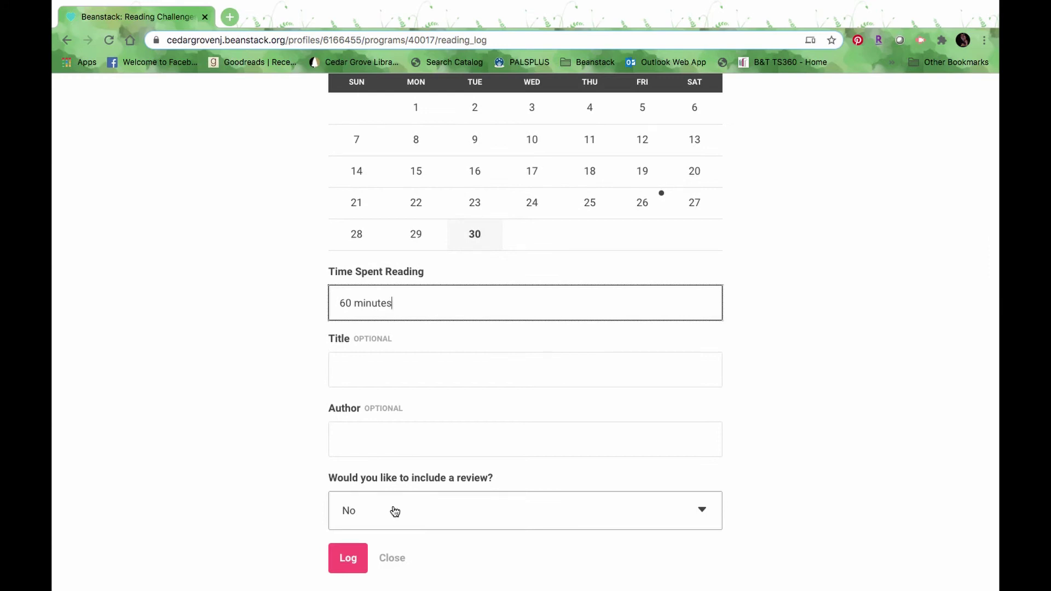
{"action": "scroll", "coordinate": [395, 512], "scroll_direction": "down", "scroll_amount": 1}
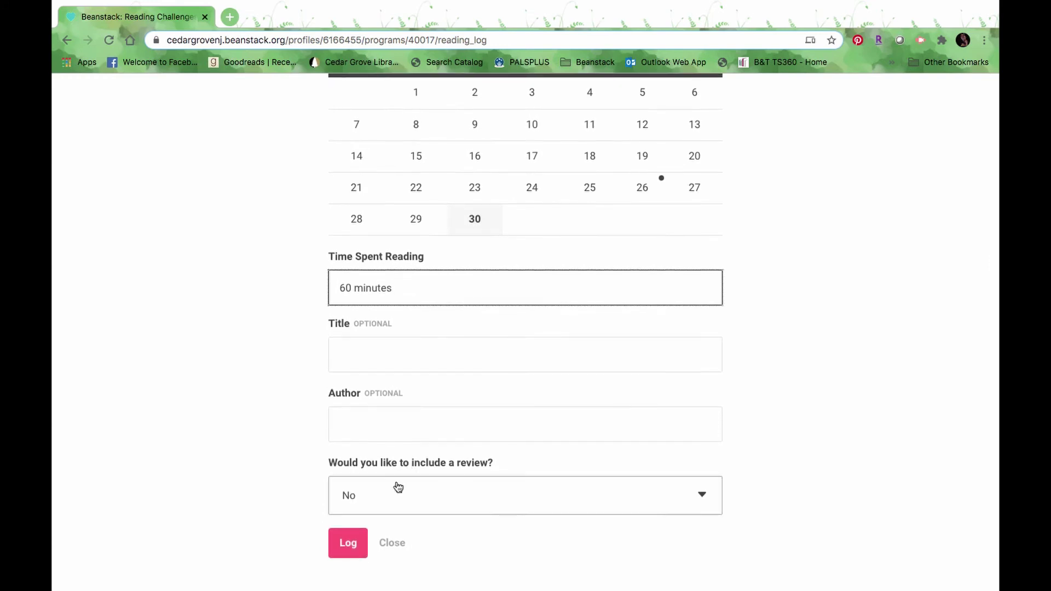
{"action": "left_click", "coordinate": [348, 545]}
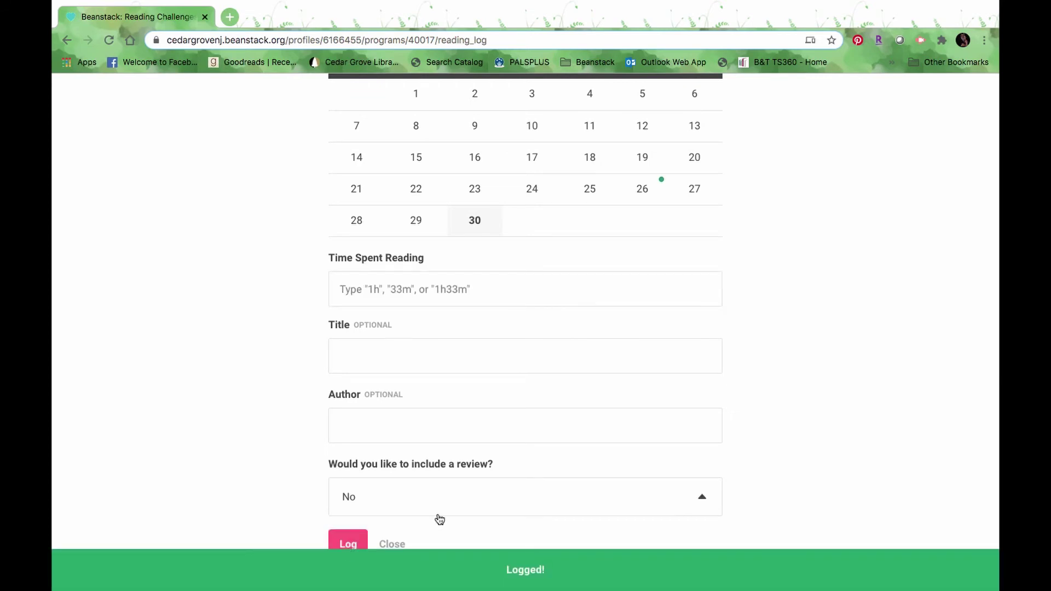
{"action": "scroll", "coordinate": [562, 494], "scroll_direction": "up", "scroll_amount": 5}
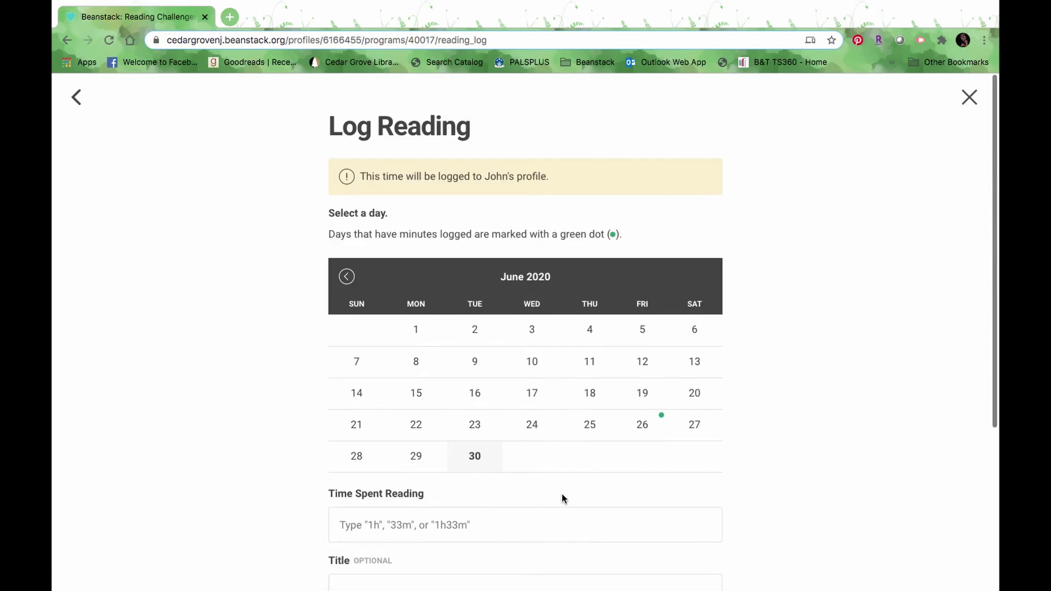
{"action": "left_click", "coordinate": [970, 98]}
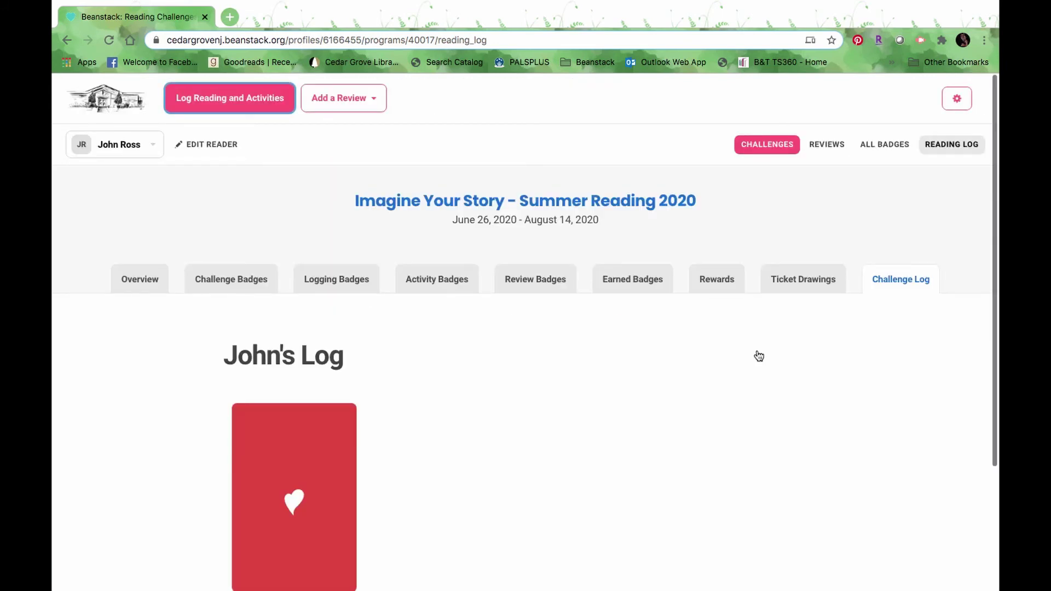
Check the challenge log for the newly recorded reading session.
{"action": "scroll", "coordinate": [758, 356], "scroll_direction": "down", "scroll_amount": 2}
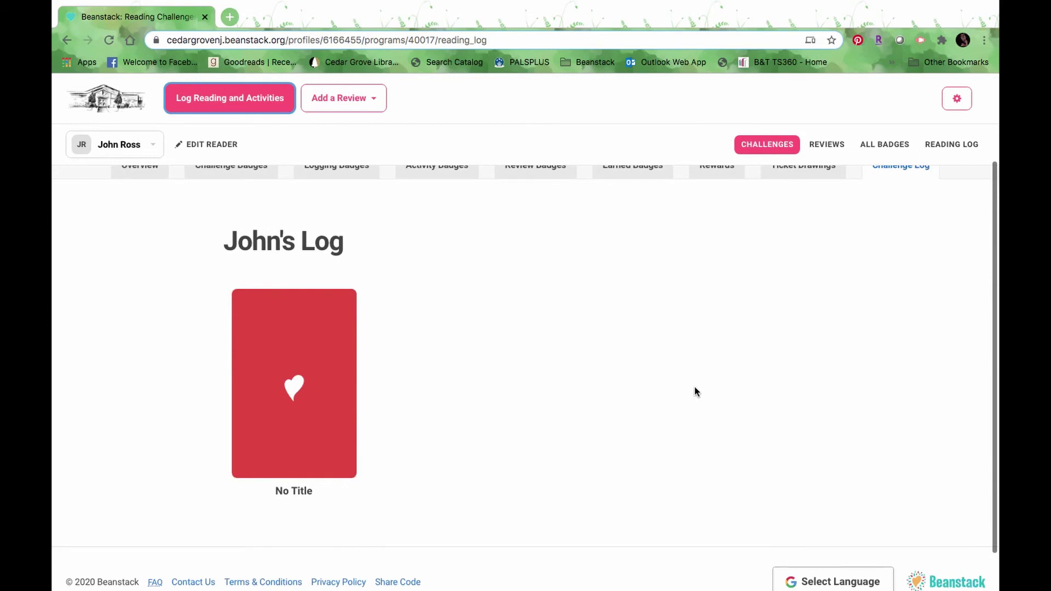
{"action": "scroll", "coordinate": [329, 379], "scroll_direction": "up", "scroll_amount": 1}
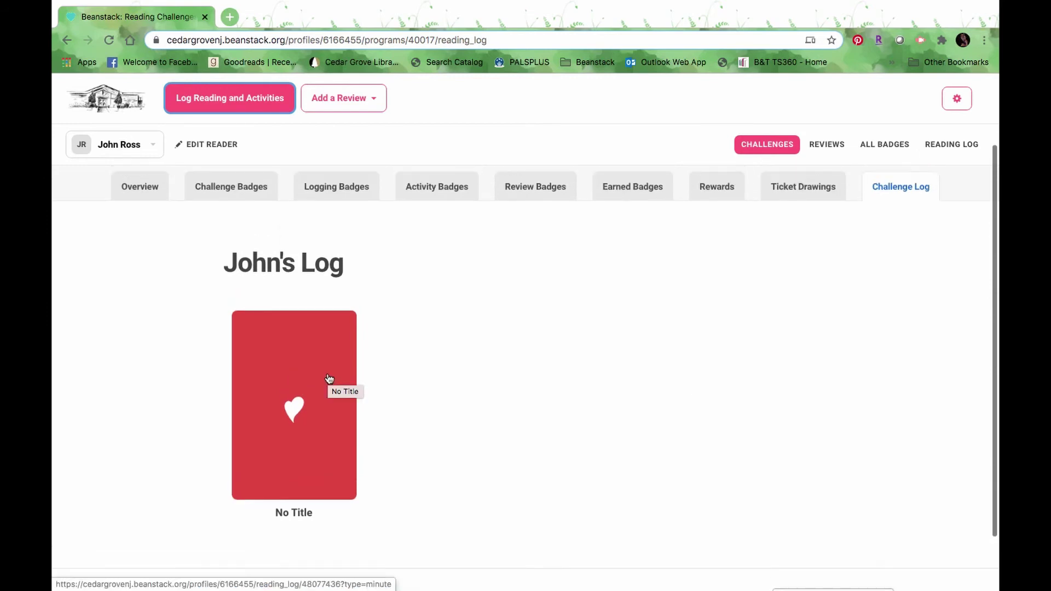
{"action": "scroll", "coordinate": [329, 379], "scroll_direction": "up", "scroll_amount": 2}
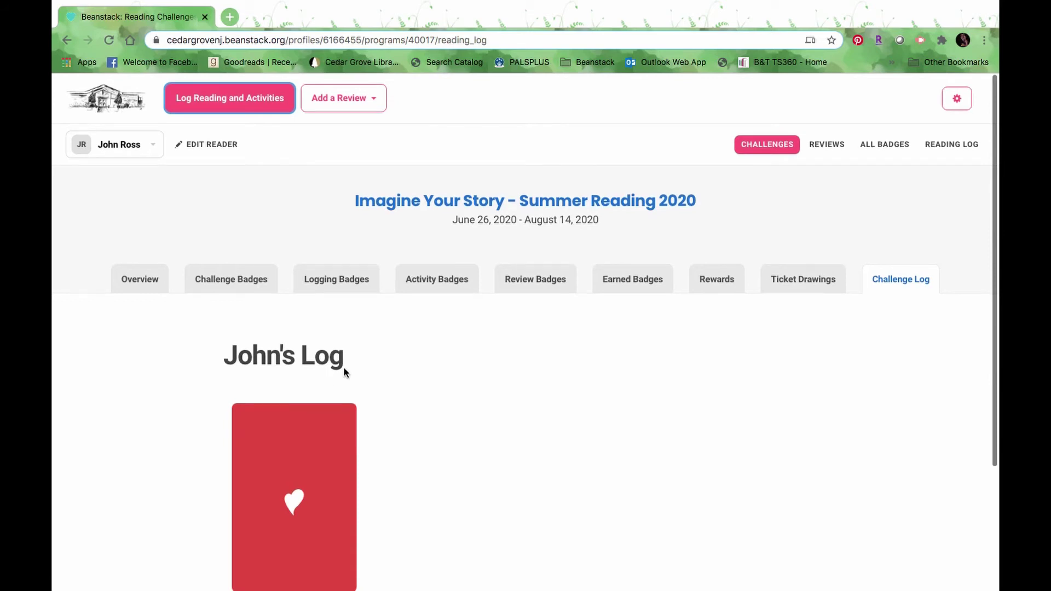
Start logging activities for the reader and open the Knightly Virtues activity badge.
{"action": "left_click", "coordinate": [239, 104]}
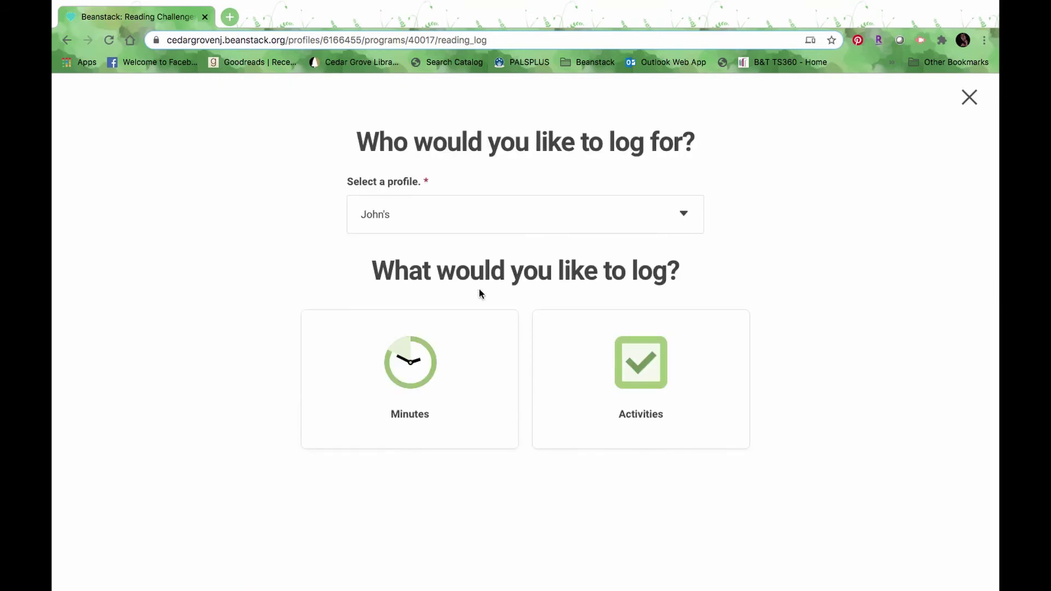
{"action": "left_click", "coordinate": [604, 373]}
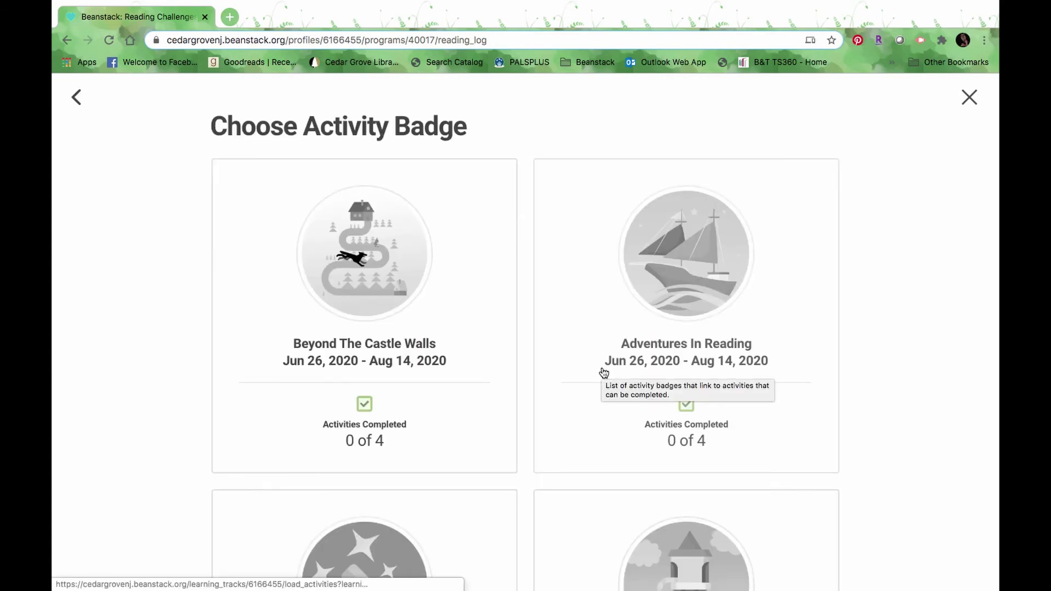
{"action": "scroll", "coordinate": [587, 364], "scroll_direction": "down", "scroll_amount": 3}
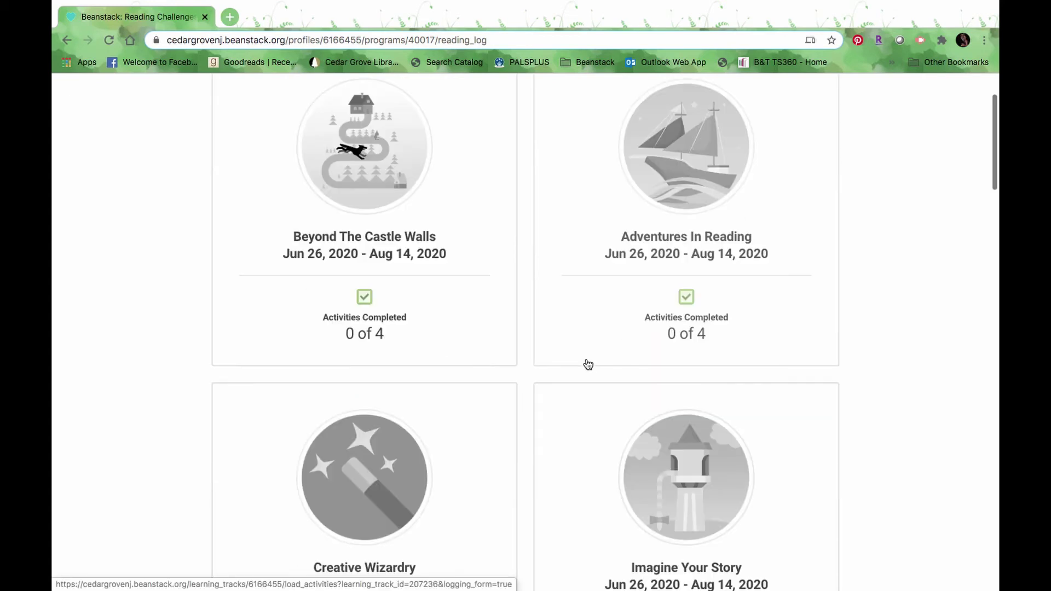
{"action": "scroll", "coordinate": [588, 365], "scroll_direction": "down", "scroll_amount": 5}
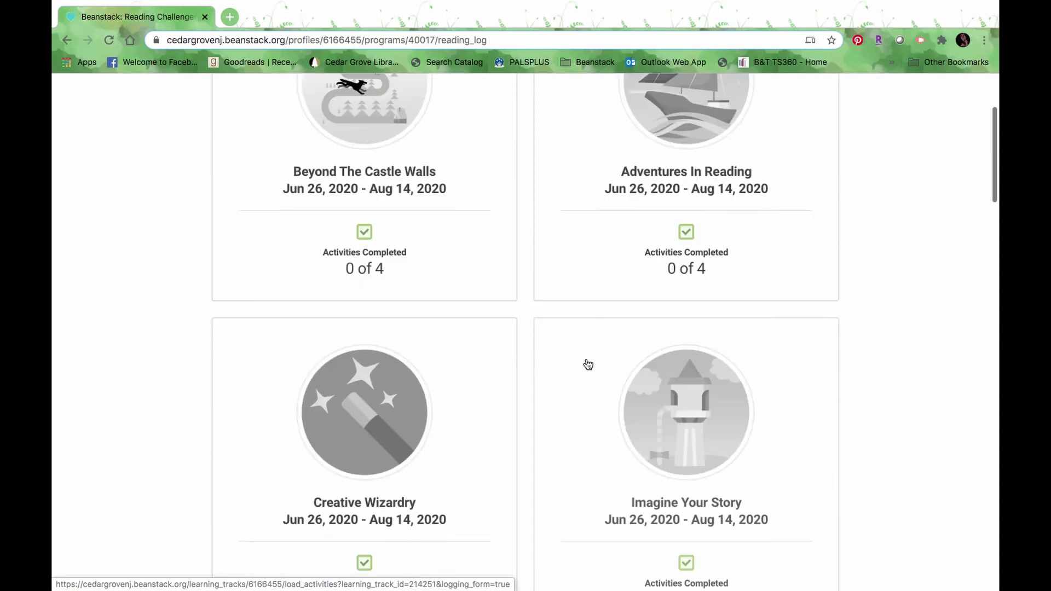
{"action": "scroll", "coordinate": [588, 365], "scroll_direction": "down", "scroll_amount": 5}
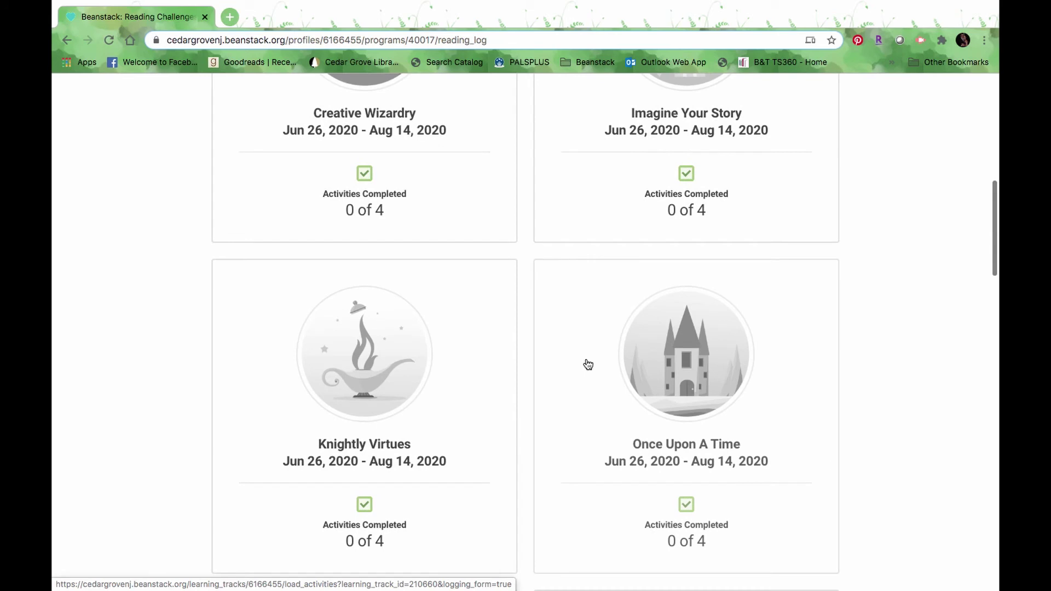
{"action": "scroll", "coordinate": [588, 365], "scroll_direction": "down", "scroll_amount": 1}
{"action": "scroll", "coordinate": [589, 365], "scroll_direction": "down", "scroll_amount": 1}
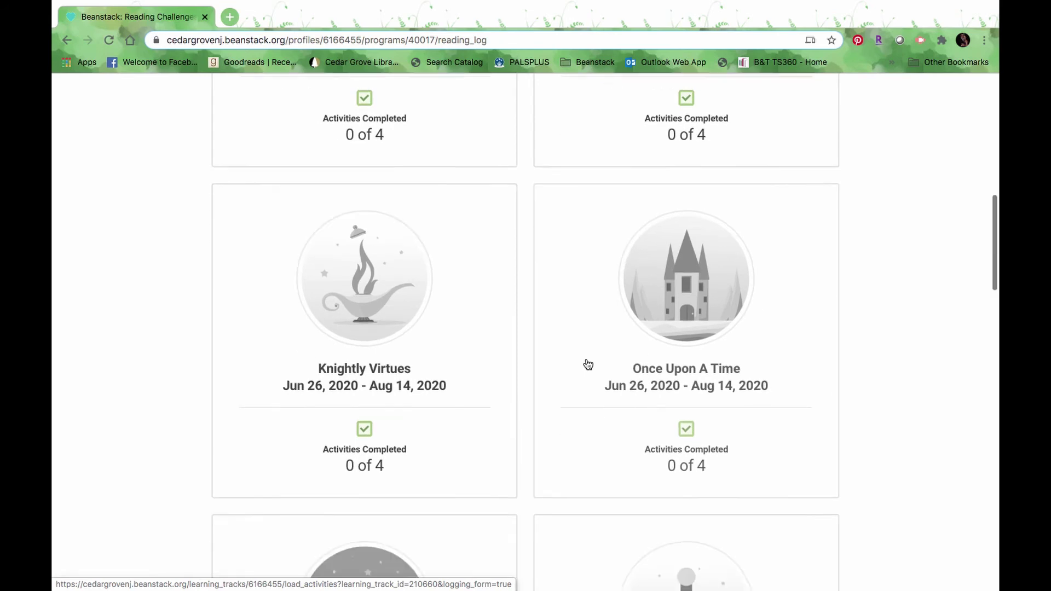
{"action": "scroll", "coordinate": [413, 343], "scroll_direction": "up", "scroll_amount": 1}
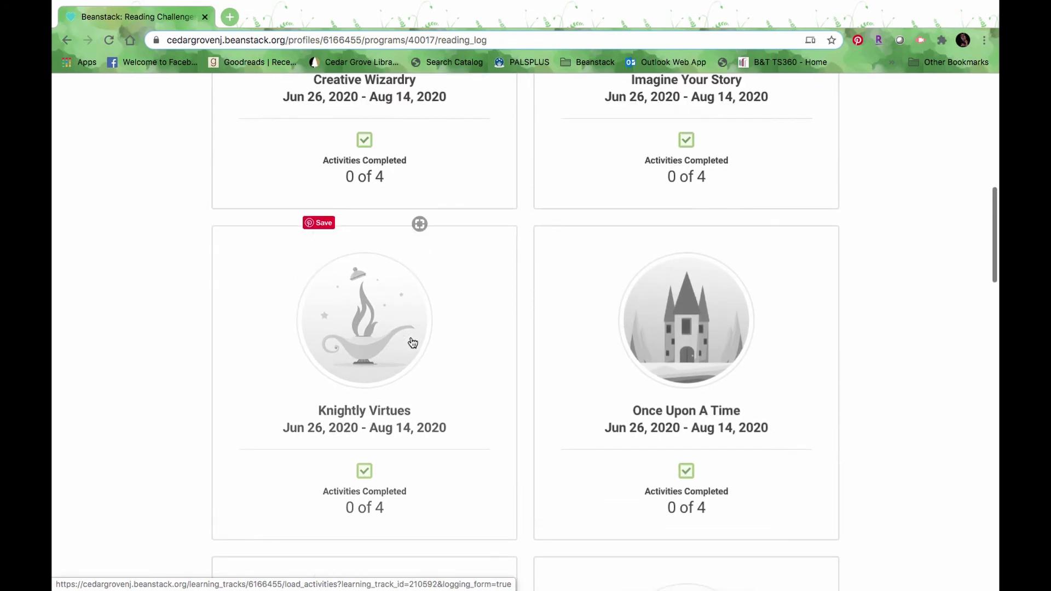
{"action": "left_click", "coordinate": [361, 368]}
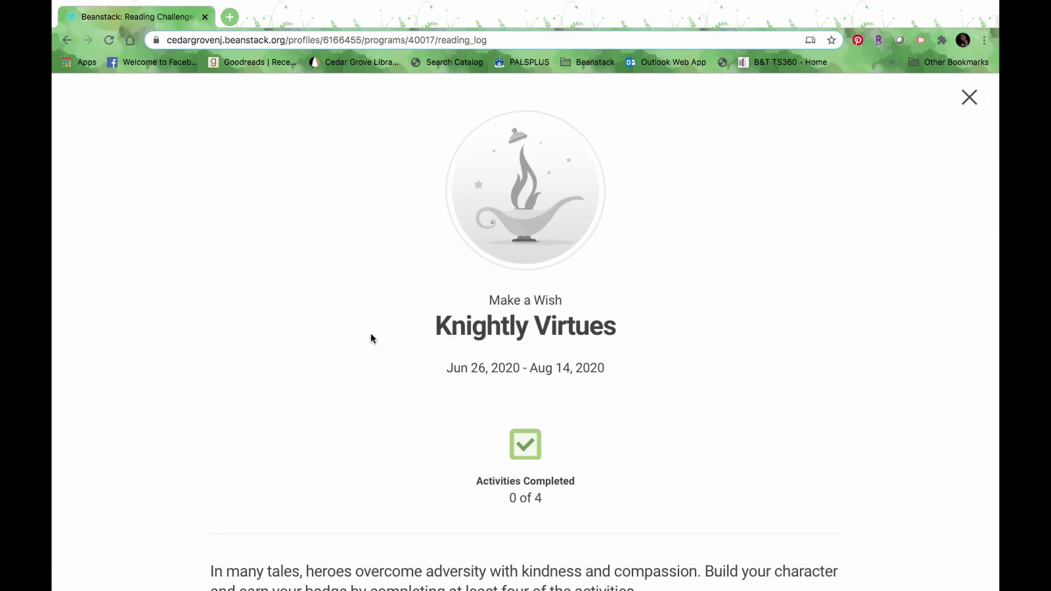
Mark the Lend a helping hand, Brighten someone's day, Kindness rocks! and Send a smile activities as completed.
{"action": "scroll", "coordinate": [371, 335], "scroll_direction": "down", "scroll_amount": 5}
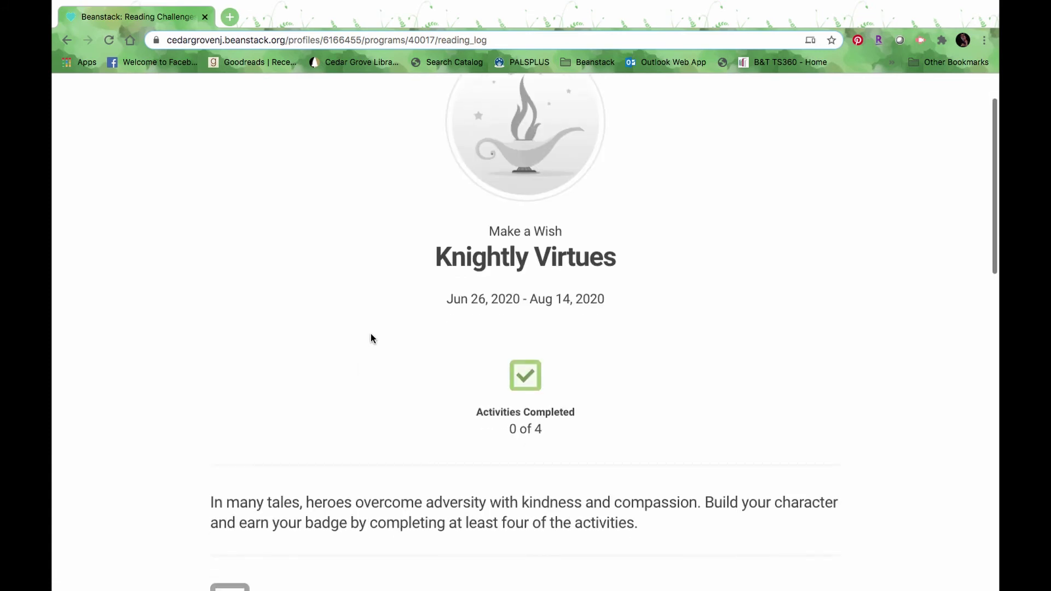
{"action": "scroll", "coordinate": [371, 335], "scroll_direction": "down", "scroll_amount": 2}
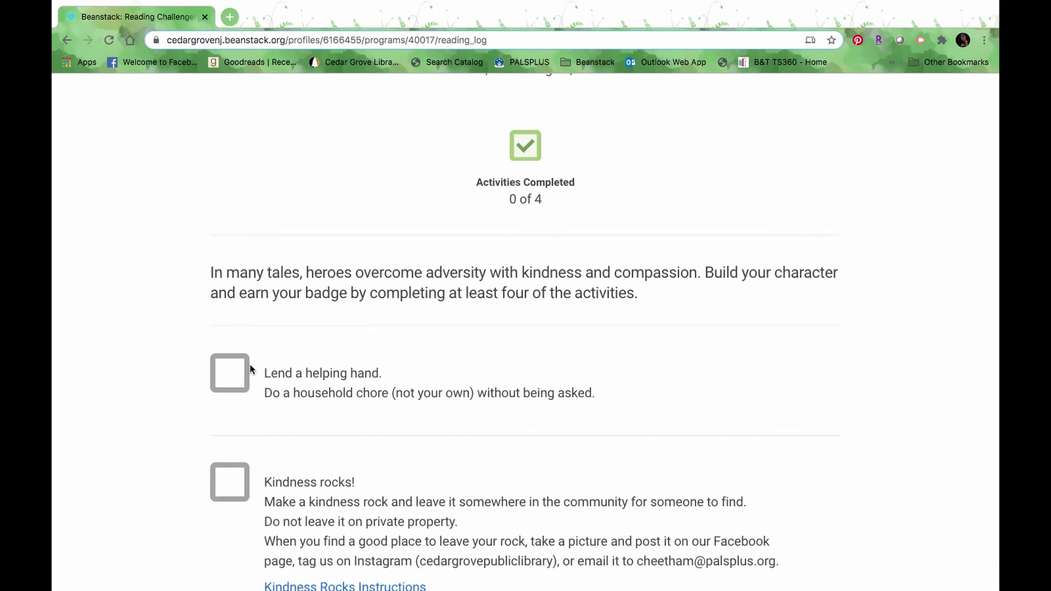
{"action": "left_click", "coordinate": [240, 378]}
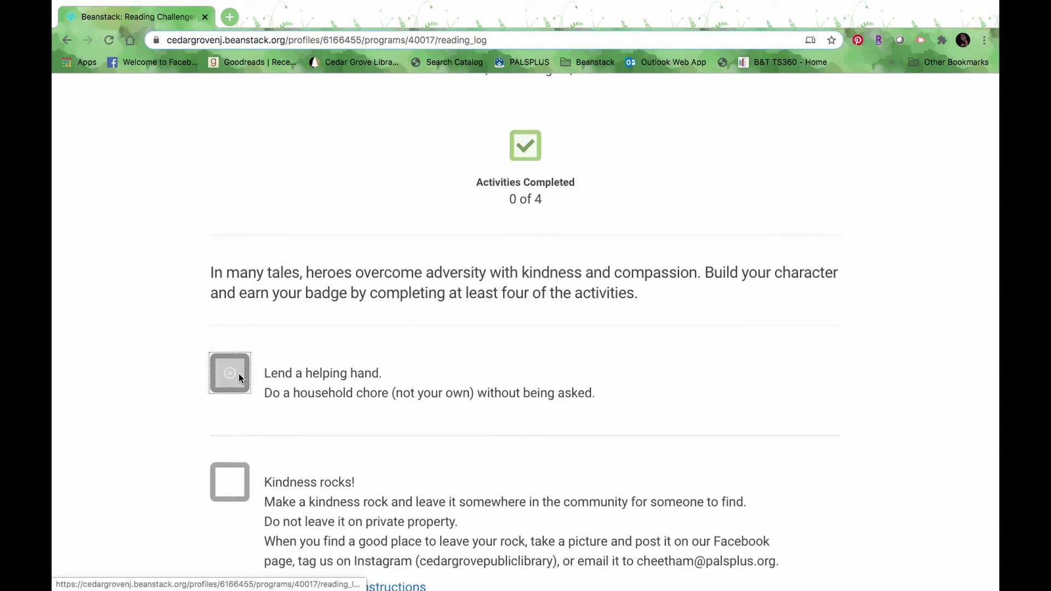
{"action": "scroll", "coordinate": [411, 370], "scroll_direction": "down", "scroll_amount": 3}
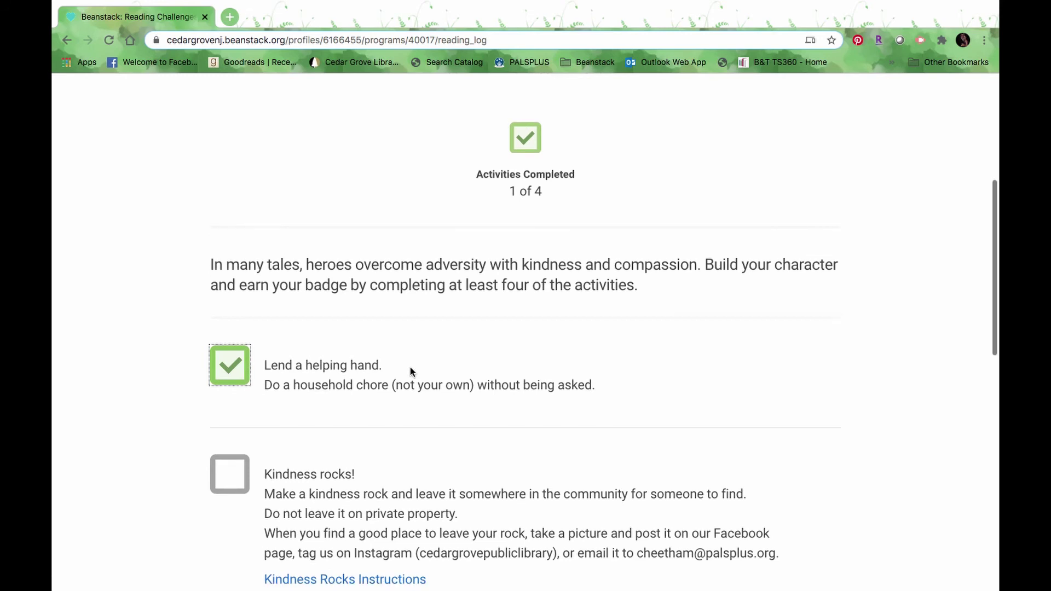
{"action": "scroll", "coordinate": [411, 371], "scroll_direction": "down", "scroll_amount": 3}
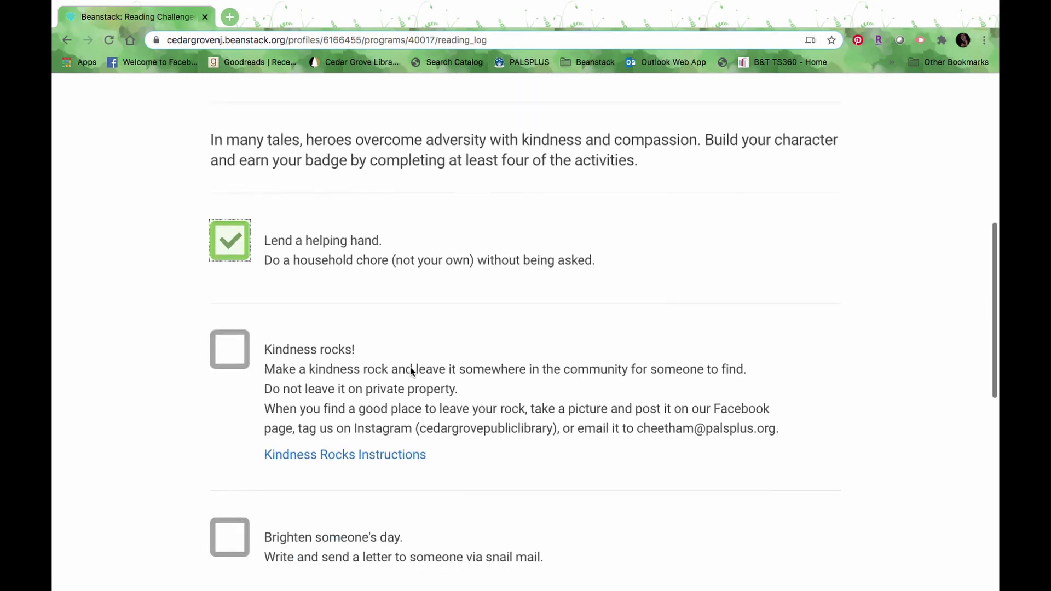
{"action": "scroll", "coordinate": [412, 372], "scroll_direction": "down", "scroll_amount": 3}
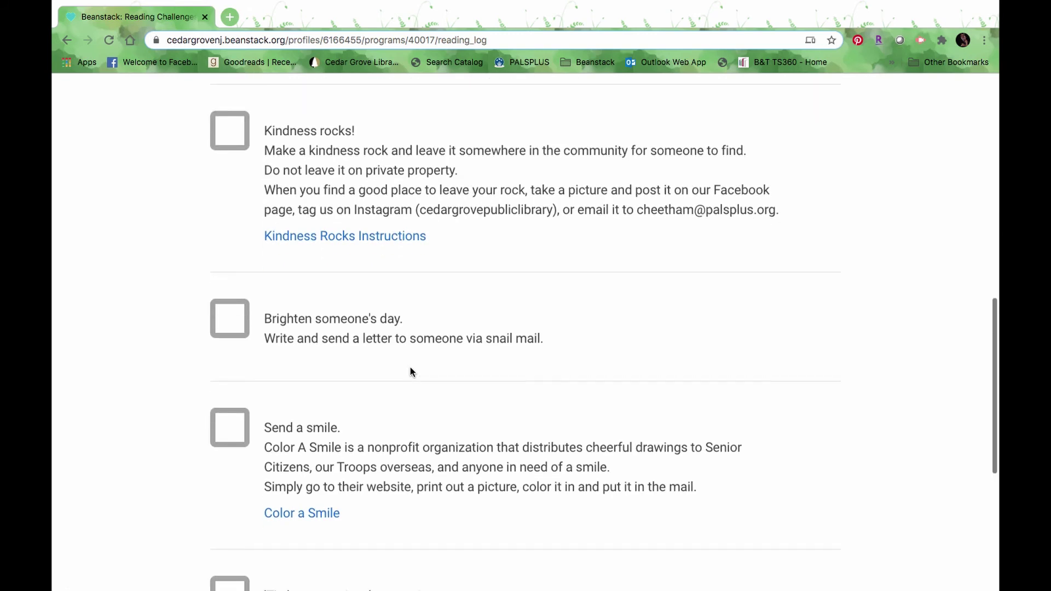
{"action": "scroll", "coordinate": [411, 371], "scroll_direction": "down", "scroll_amount": 2}
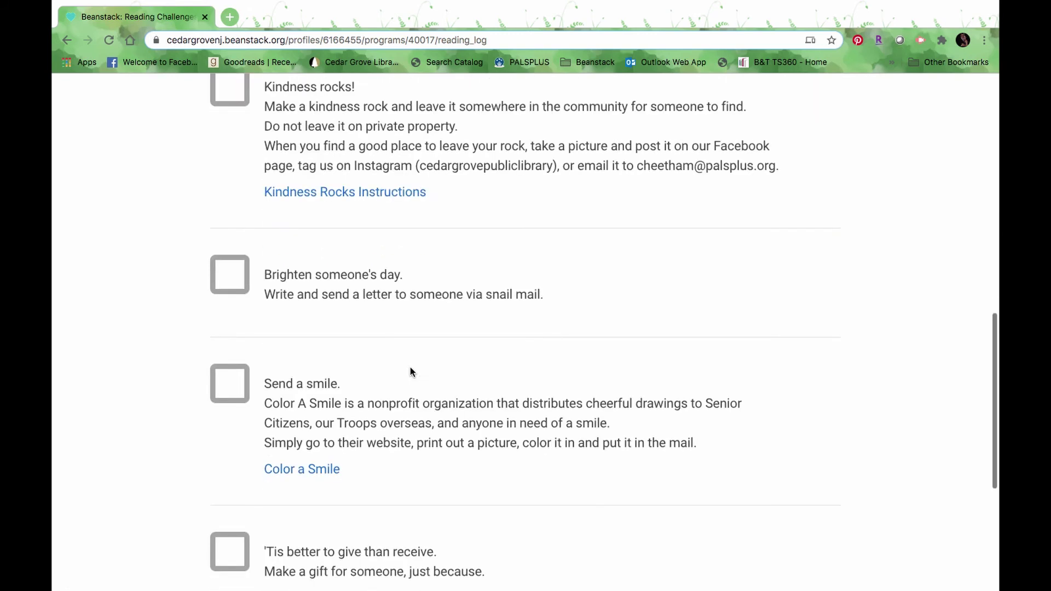
{"action": "left_click", "coordinate": [242, 278]}
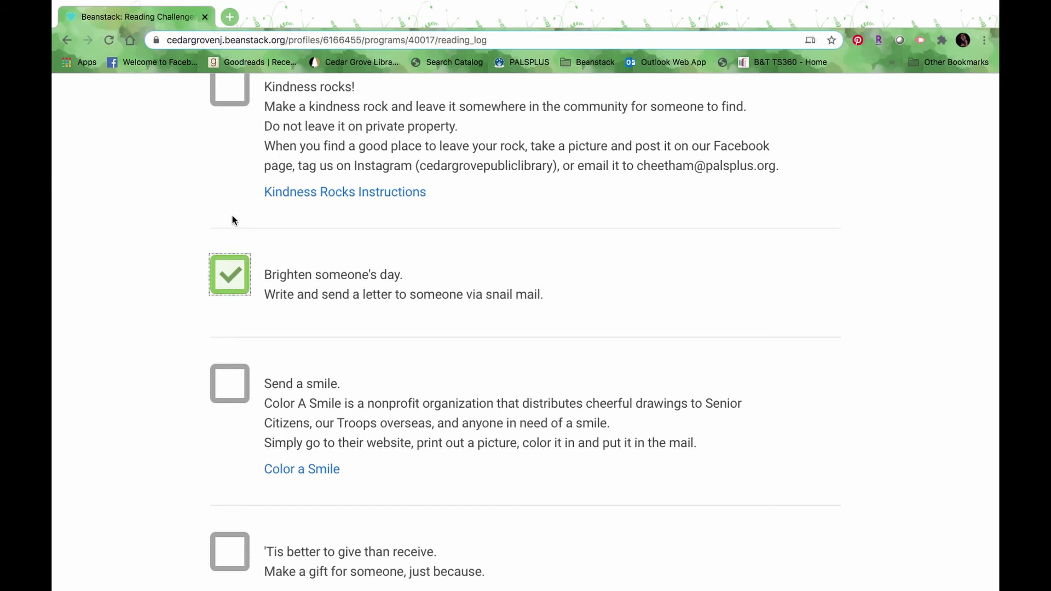
{"action": "left_click", "coordinate": [229, 90]}
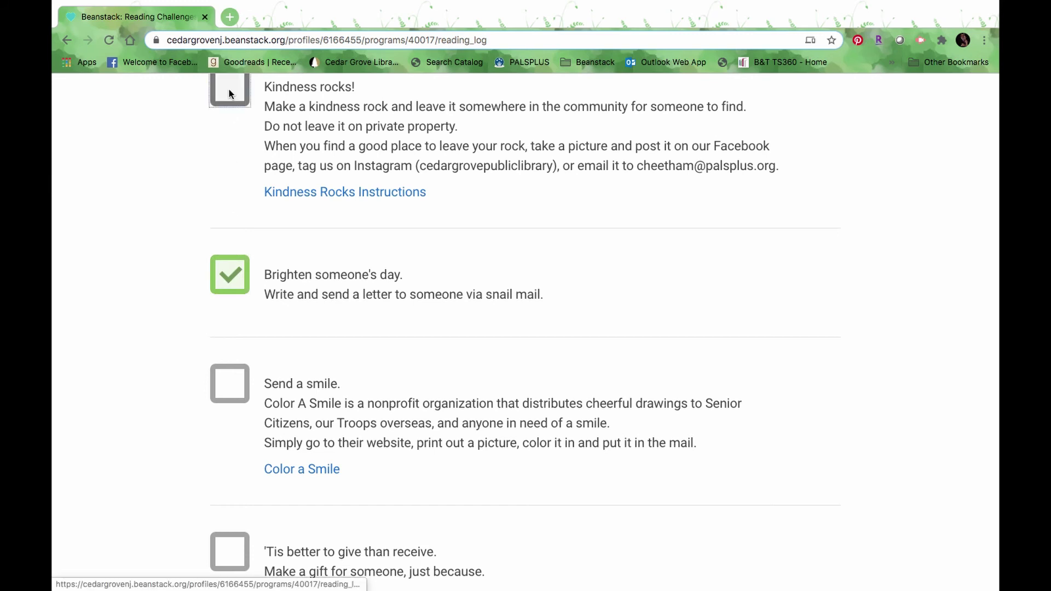
{"action": "left_click", "coordinate": [234, 389]}
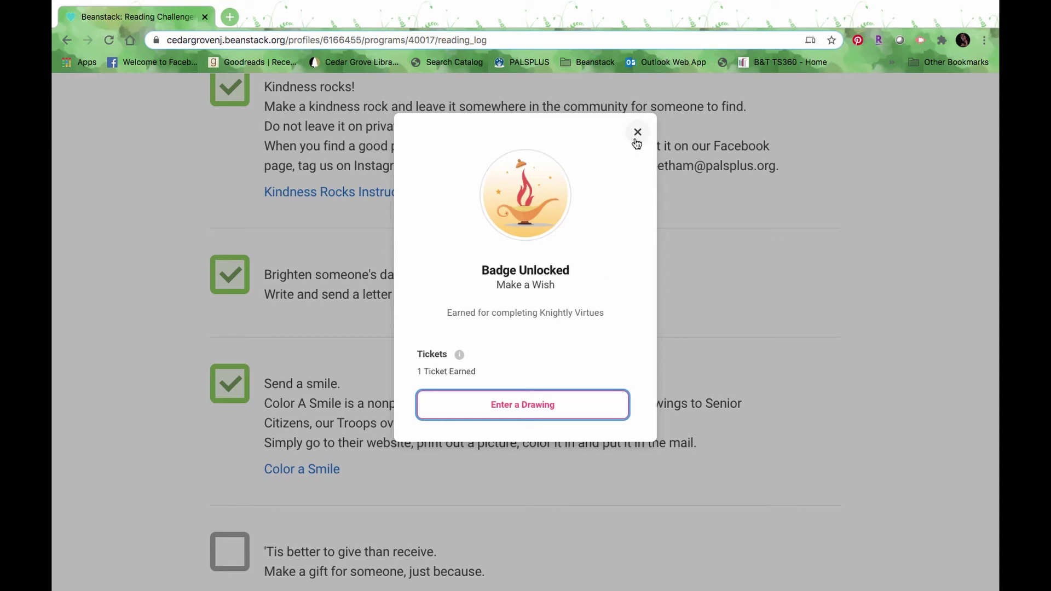
Go from the unlocked badge to the ticket drawings and enter 2 tickets in the #01 - Kinetic Sand Slime drawing.
{"action": "left_click", "coordinate": [529, 412]}
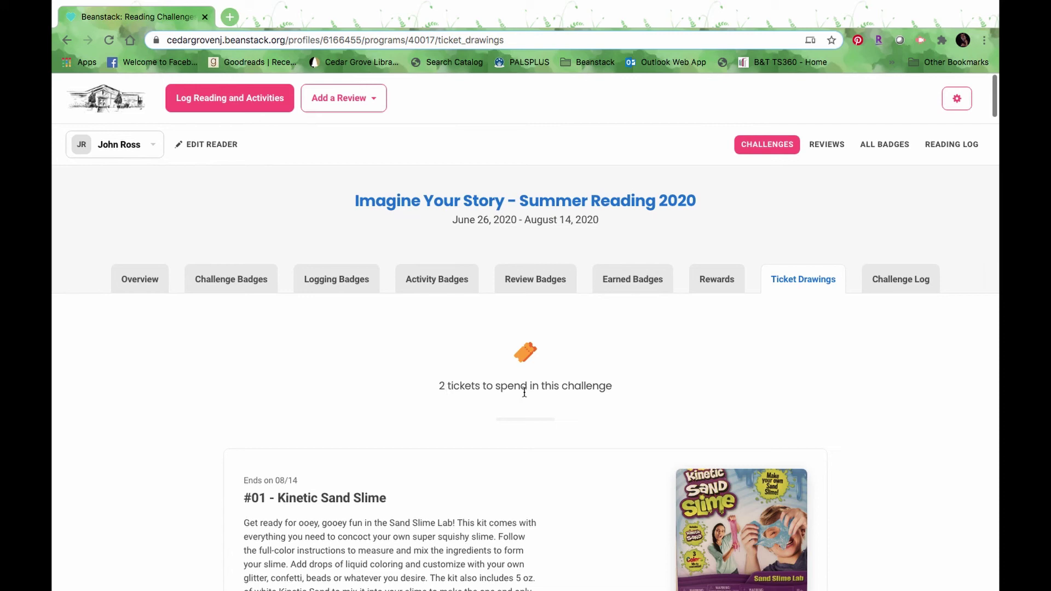
{"action": "scroll", "coordinate": [525, 399], "scroll_direction": "down", "scroll_amount": 3}
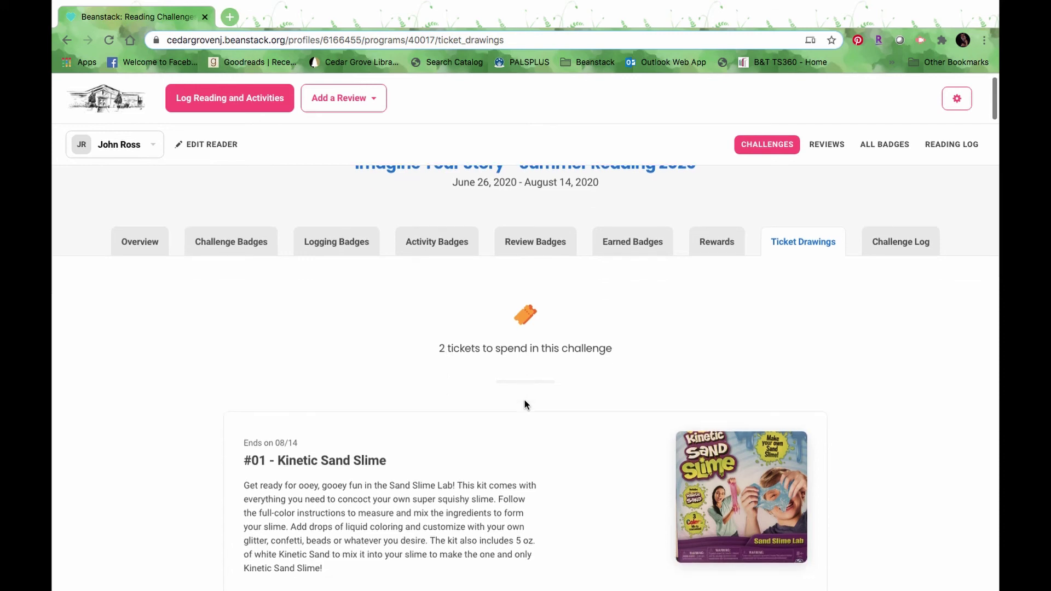
{"action": "scroll", "coordinate": [524, 405], "scroll_direction": "down", "scroll_amount": 5}
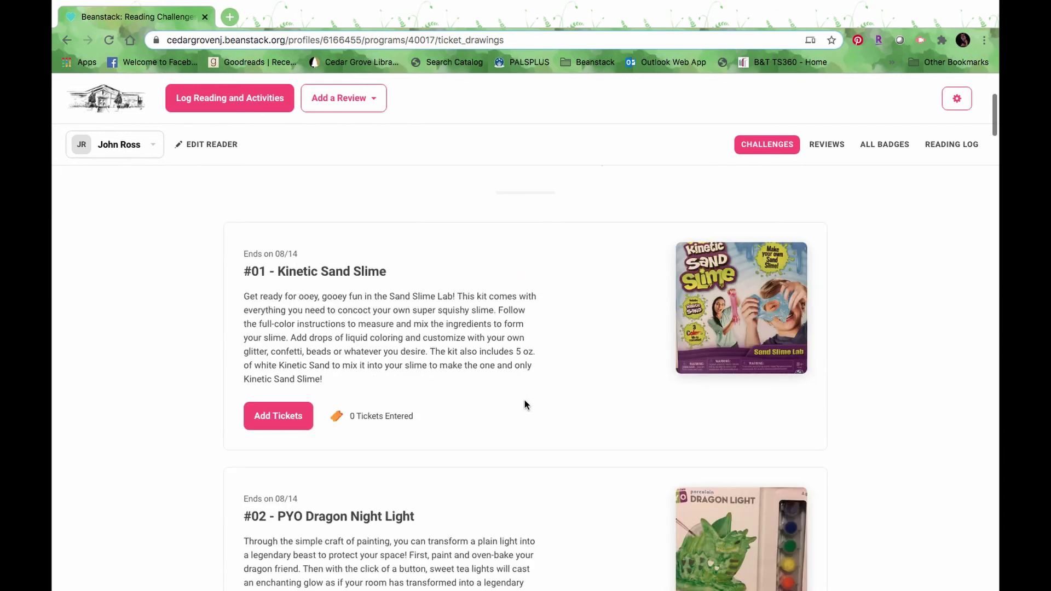
{"action": "left_click", "coordinate": [272, 419]}
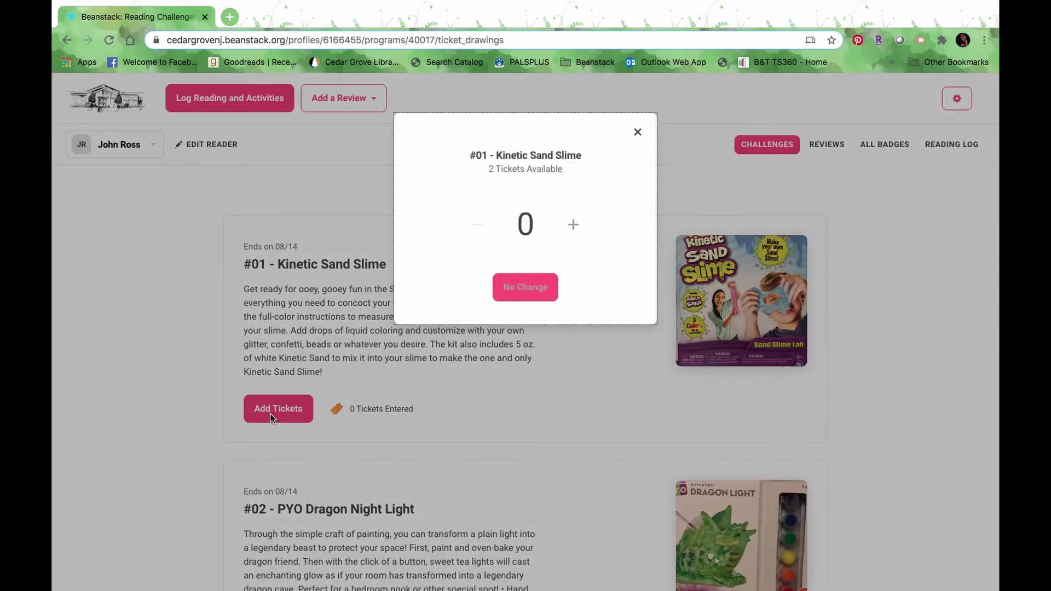
{"action": "left_click", "coordinate": [574, 224]}
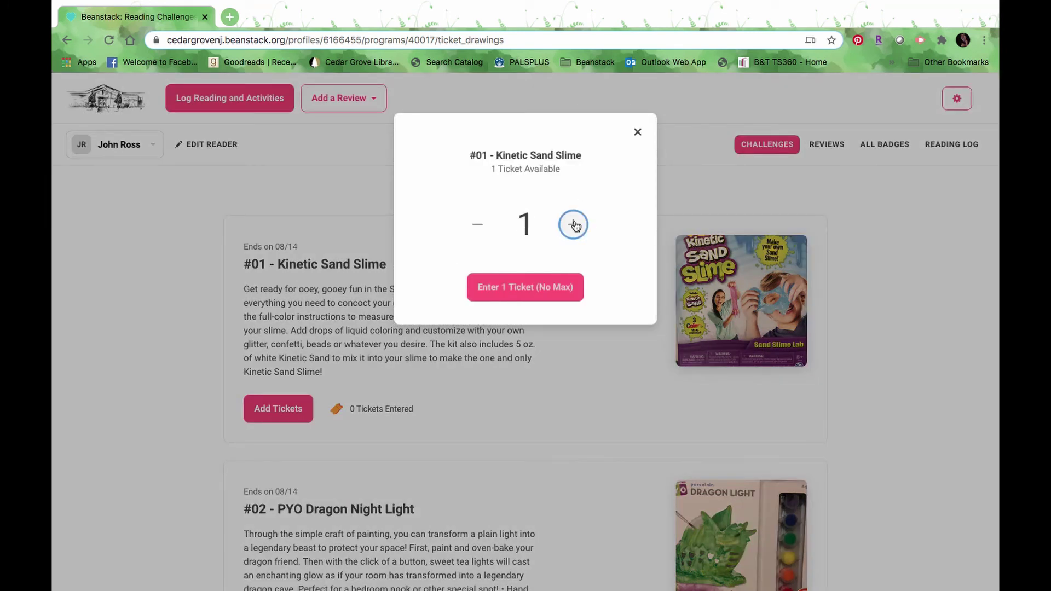
{"action": "left_click", "coordinate": [574, 224]}
{"action": "left_click", "coordinate": [529, 293]}
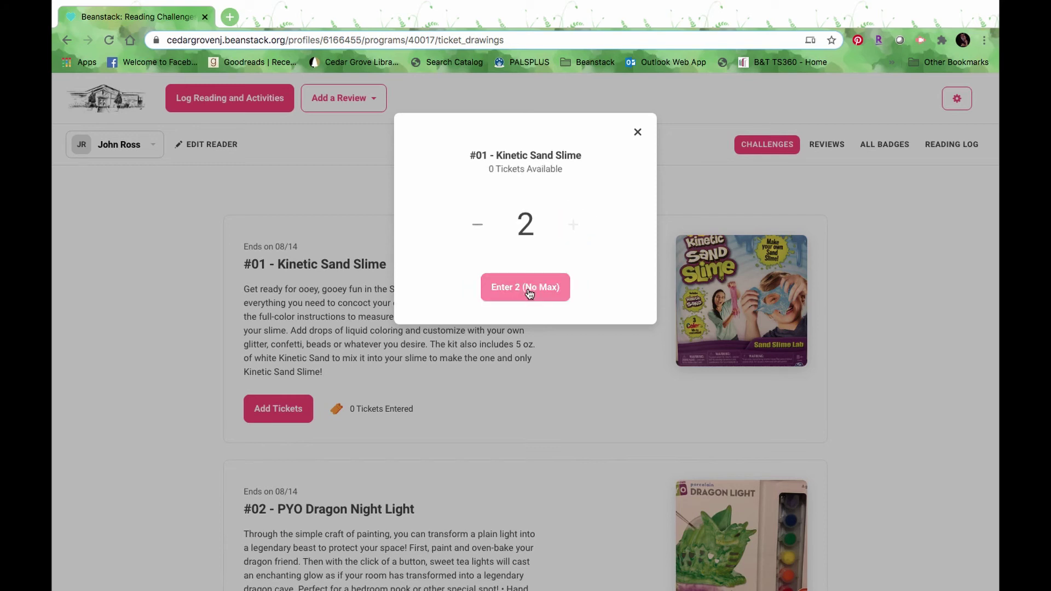
{"action": "left_click", "coordinate": [530, 293]}
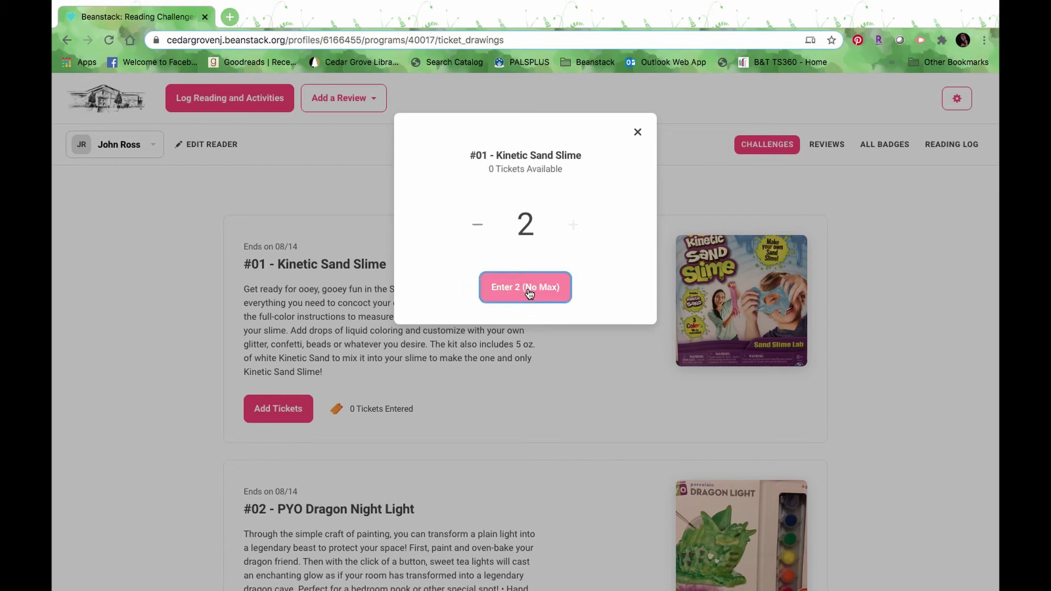
{"action": "left_click", "coordinate": [533, 274]}
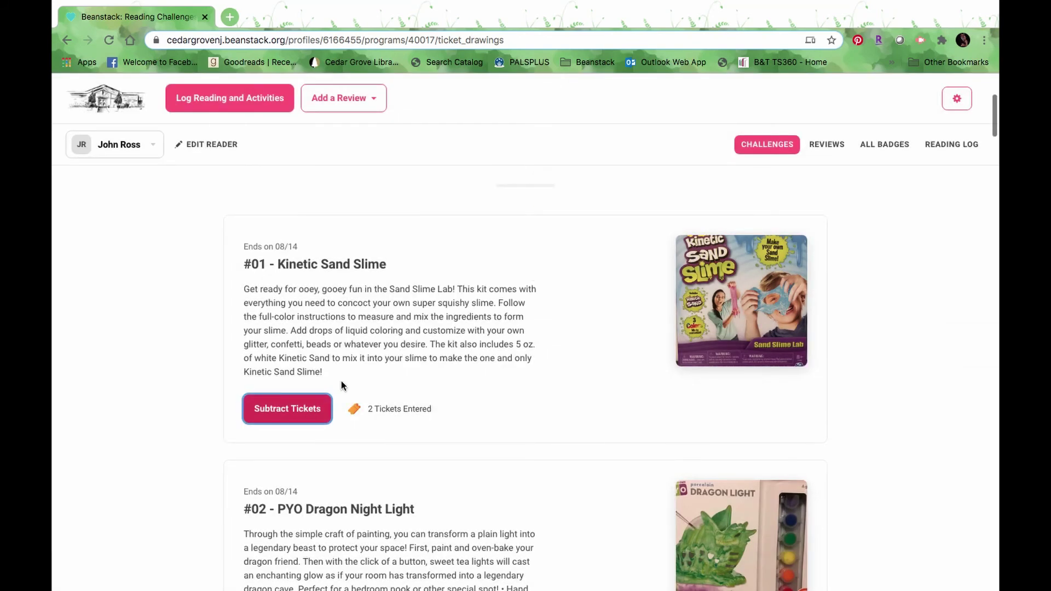
Reduce the #01 - Kinetic Sand Slime drawing entry to 1 ticket and close the confirmation.
{"action": "left_click", "coordinate": [287, 411]}
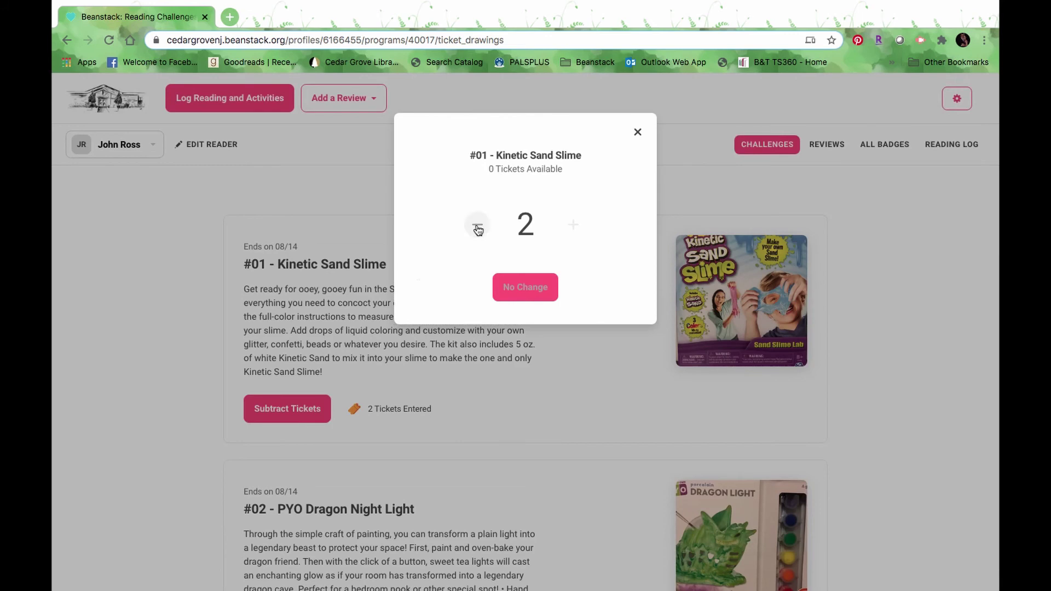
{"action": "left_click", "coordinate": [476, 227]}
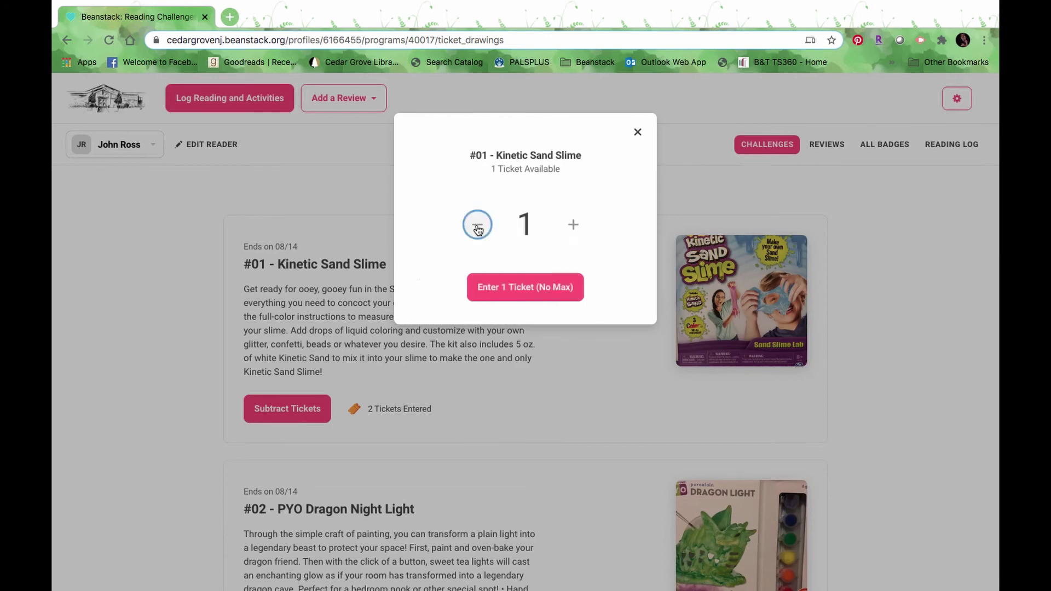
{"action": "left_click", "coordinate": [502, 298]}
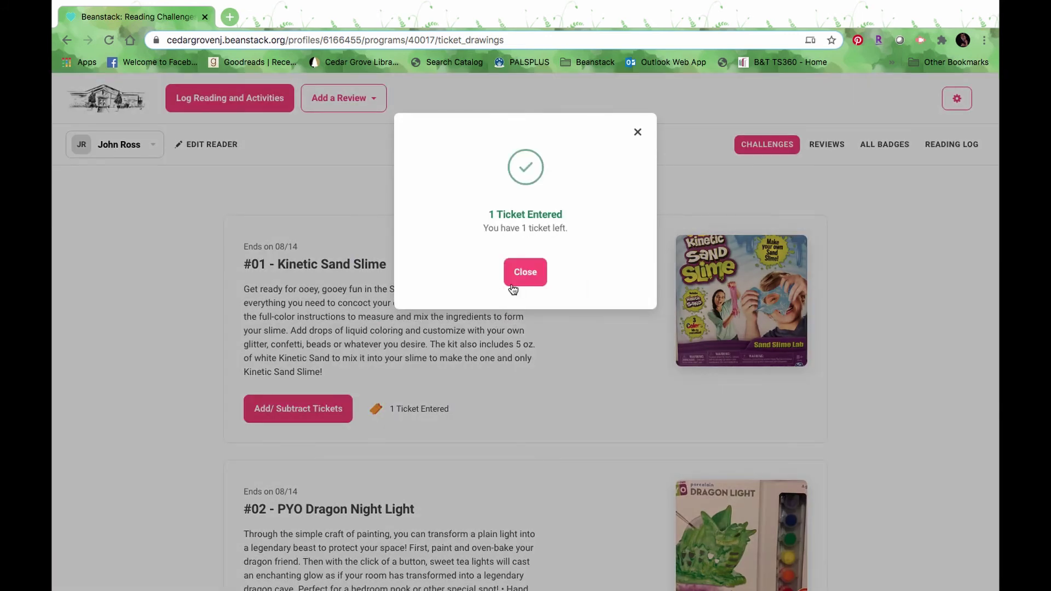
{"action": "left_click", "coordinate": [527, 272]}
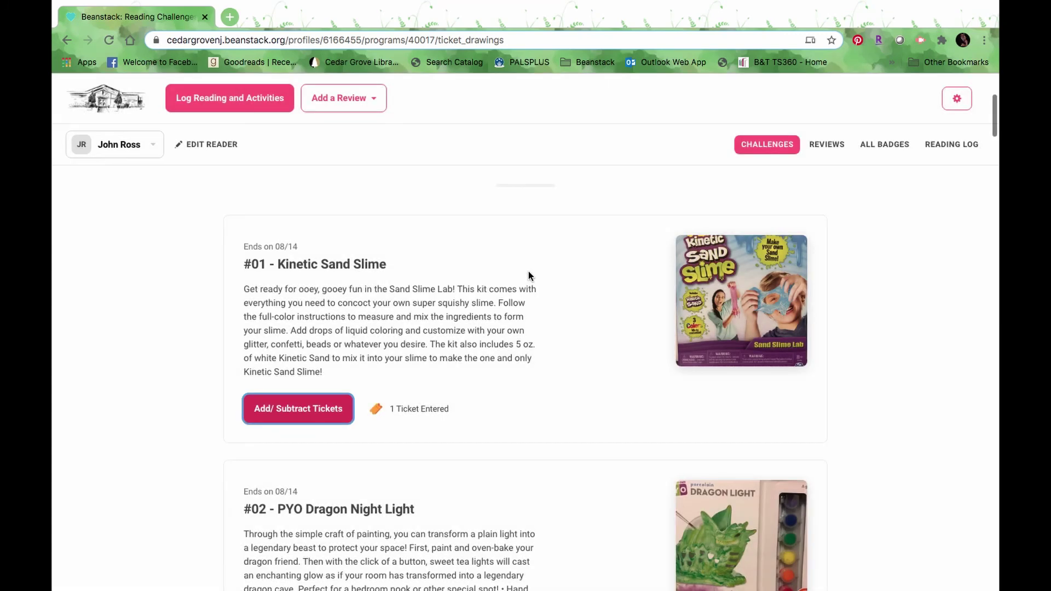
Look through the challenge's activity badges, from Beyond the Castle Walls down to Summer Reading Kickoff.
{"action": "scroll", "coordinate": [521, 372], "scroll_direction": "up", "scroll_amount": 3}
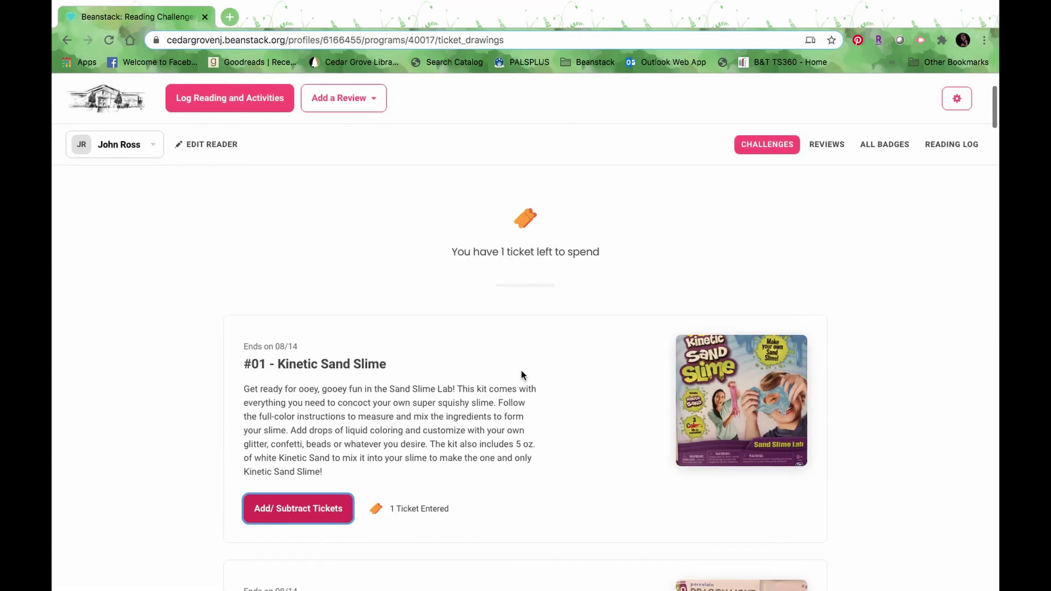
{"action": "scroll", "coordinate": [522, 373], "scroll_direction": "up", "scroll_amount": 2}
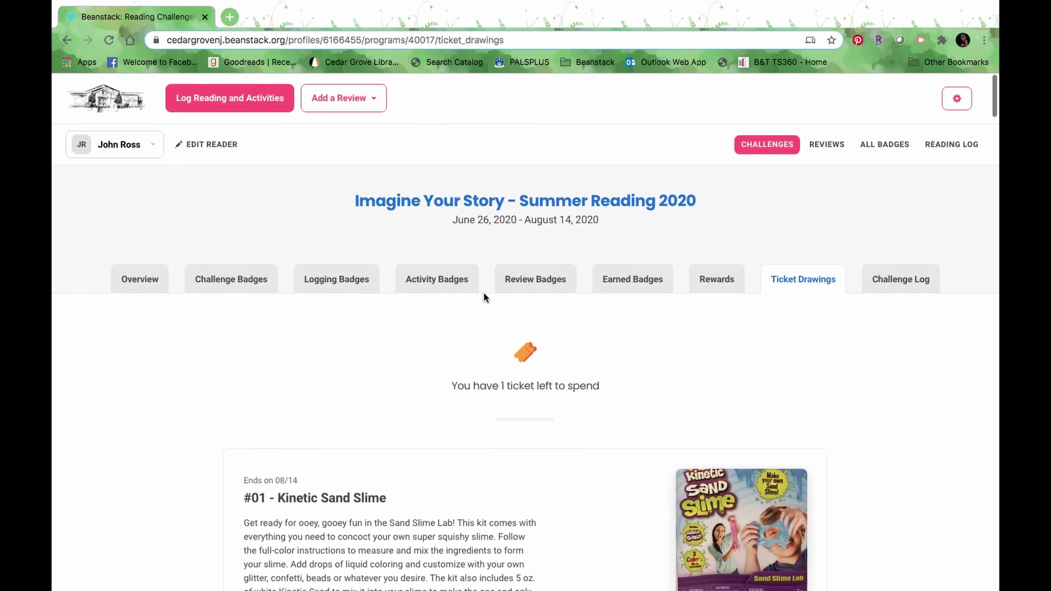
{"action": "left_click", "coordinate": [436, 280]}
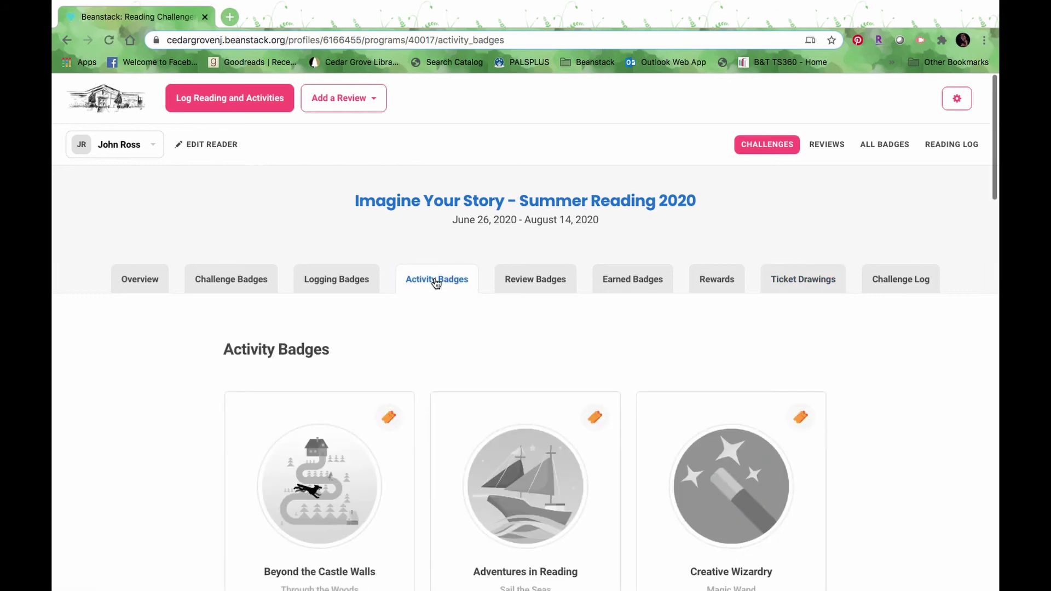
{"action": "scroll", "coordinate": [459, 350], "scroll_direction": "down", "scroll_amount": 3}
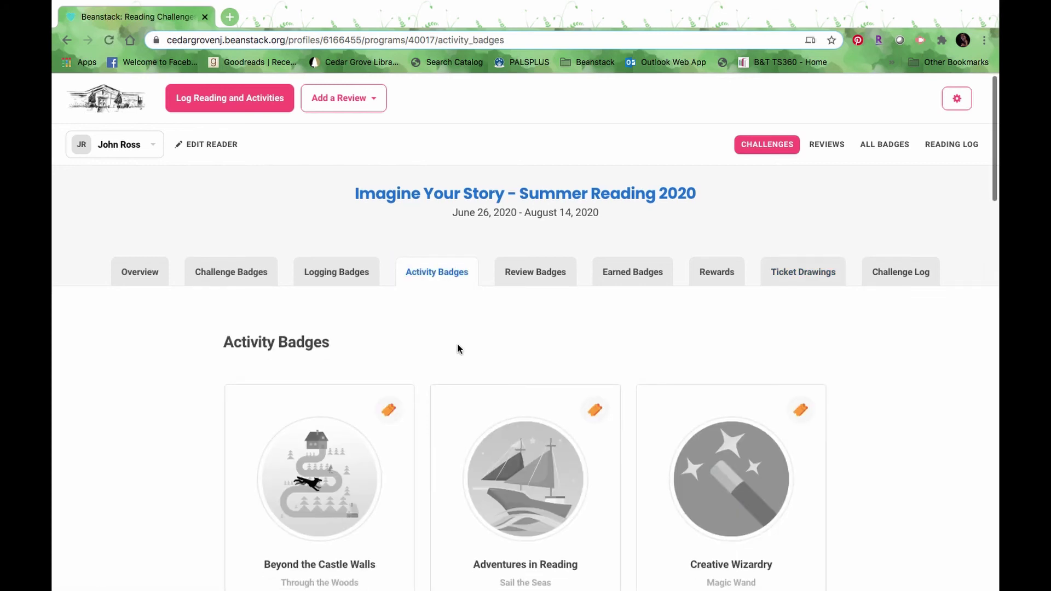
{"action": "scroll", "coordinate": [459, 349], "scroll_direction": "down", "scroll_amount": 3}
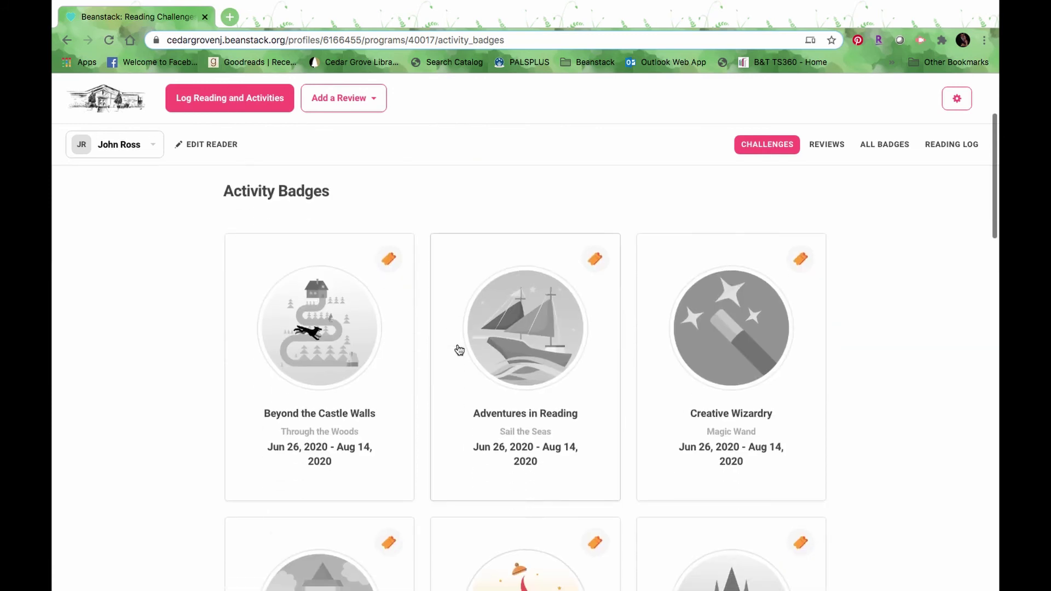
{"action": "scroll", "coordinate": [459, 350], "scroll_direction": "down", "scroll_amount": 5}
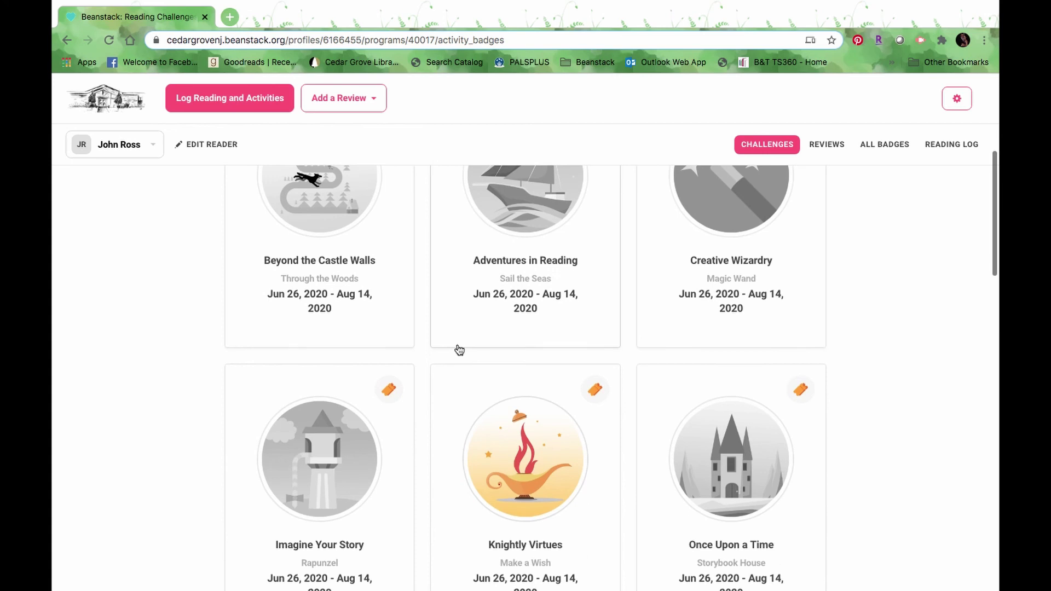
{"action": "scroll", "coordinate": [459, 349], "scroll_direction": "down", "scroll_amount": 5}
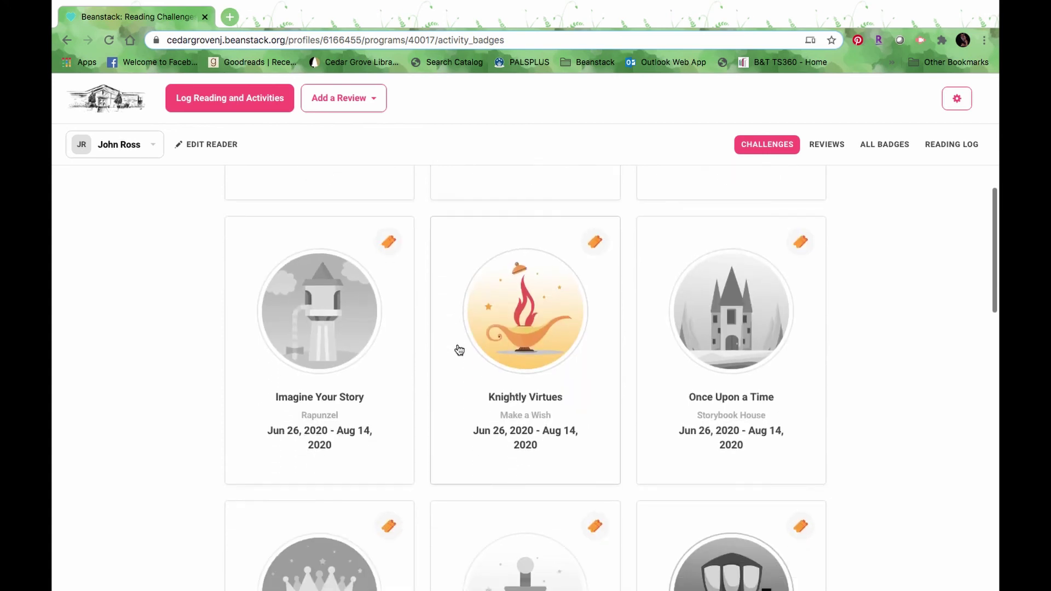
{"action": "scroll", "coordinate": [459, 349], "scroll_direction": "down", "scroll_amount": 2}
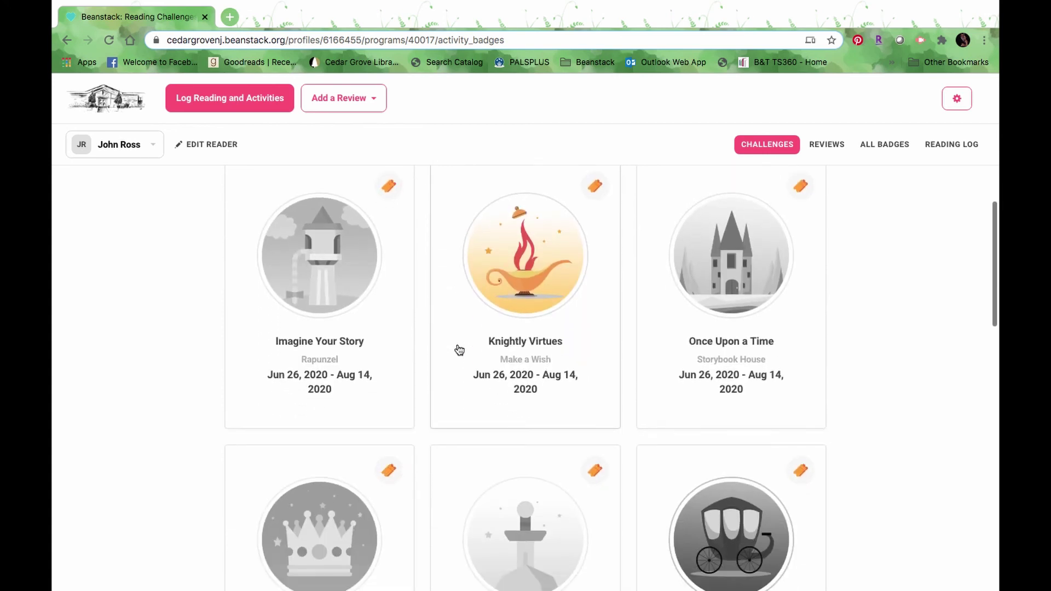
{"action": "scroll", "coordinate": [459, 349], "scroll_direction": "down", "scroll_amount": 3}
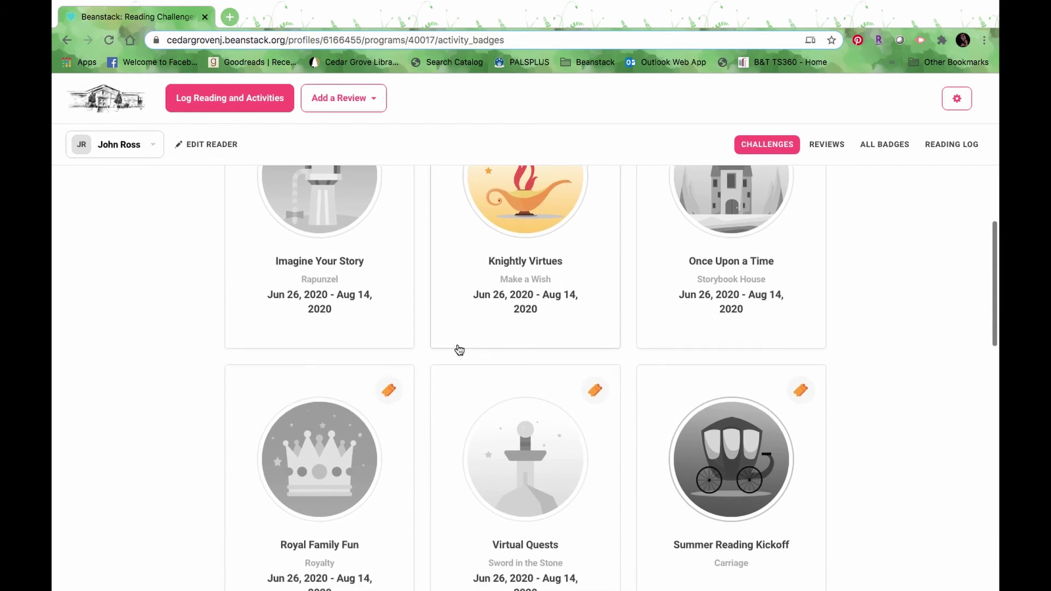
{"action": "scroll", "coordinate": [458, 349], "scroll_direction": "down", "scroll_amount": 1}
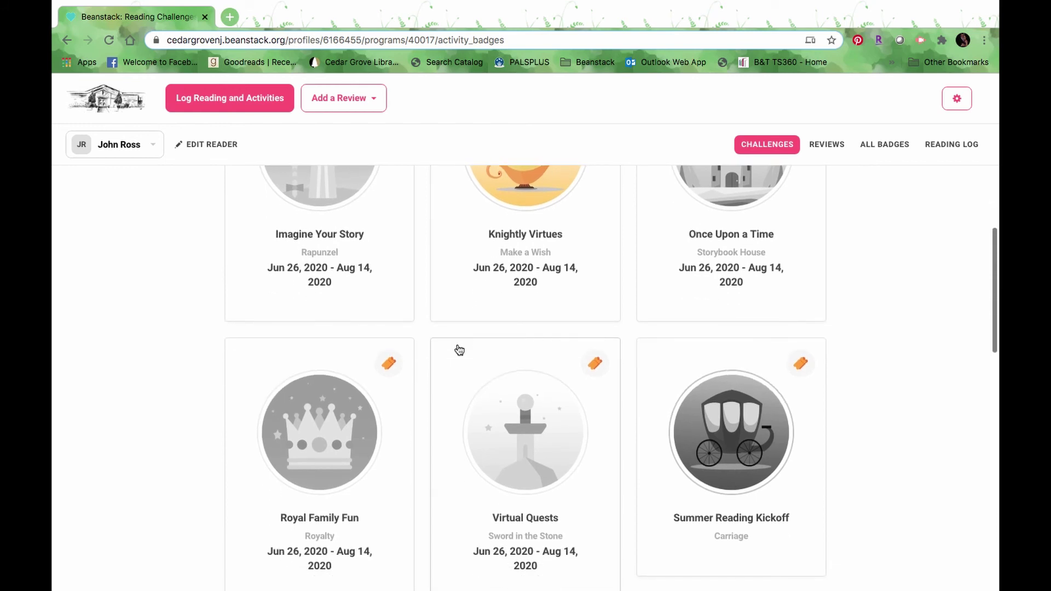
{"action": "scroll", "coordinate": [459, 349], "scroll_direction": "down", "scroll_amount": 4}
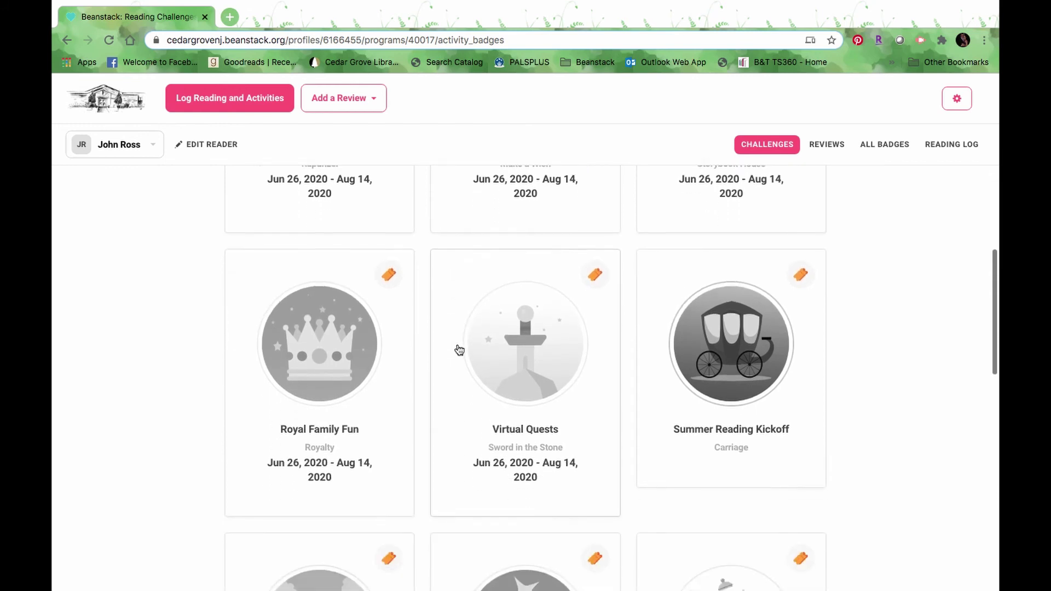
Inspect the Summer Reading Kickoff badge and its secret code entry, then close the badge without entering a code.
{"action": "mouse_move", "coordinate": [701, 335]}
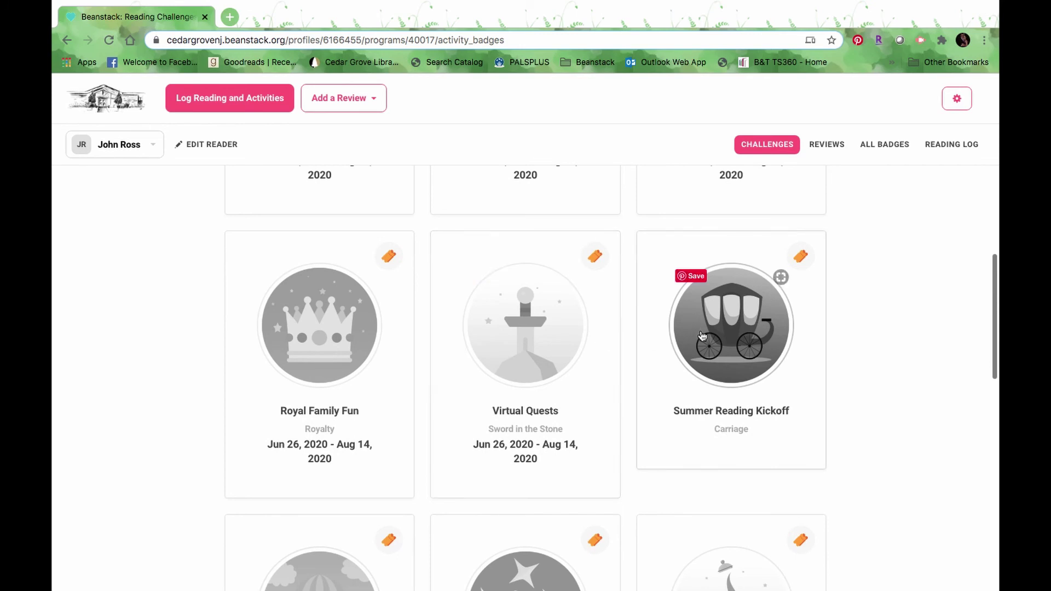
{"action": "left_click", "coordinate": [701, 338]}
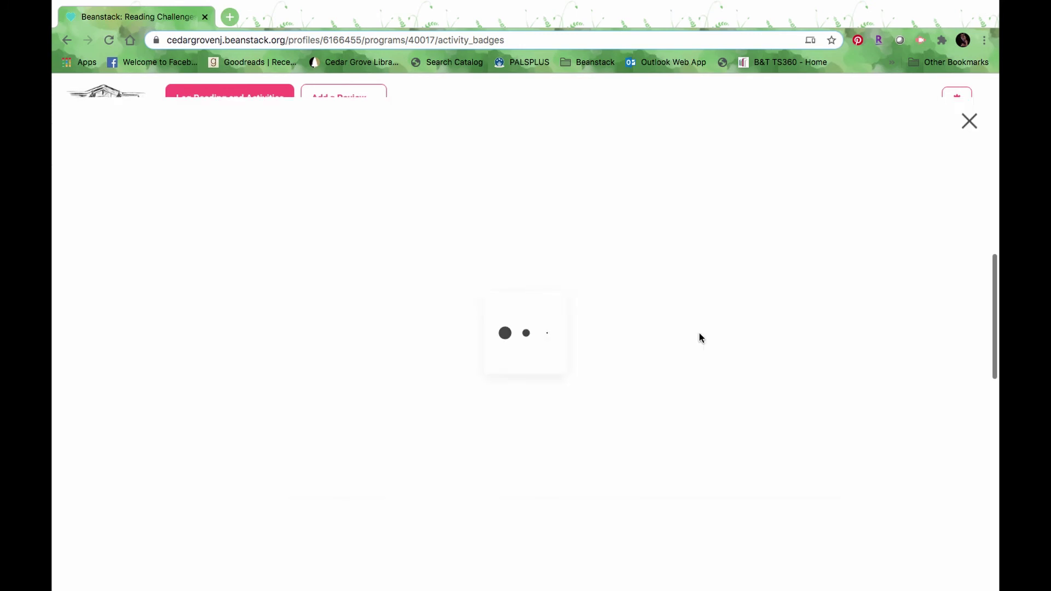
{"action": "scroll", "coordinate": [699, 334], "scroll_direction": "down", "scroll_amount": 3}
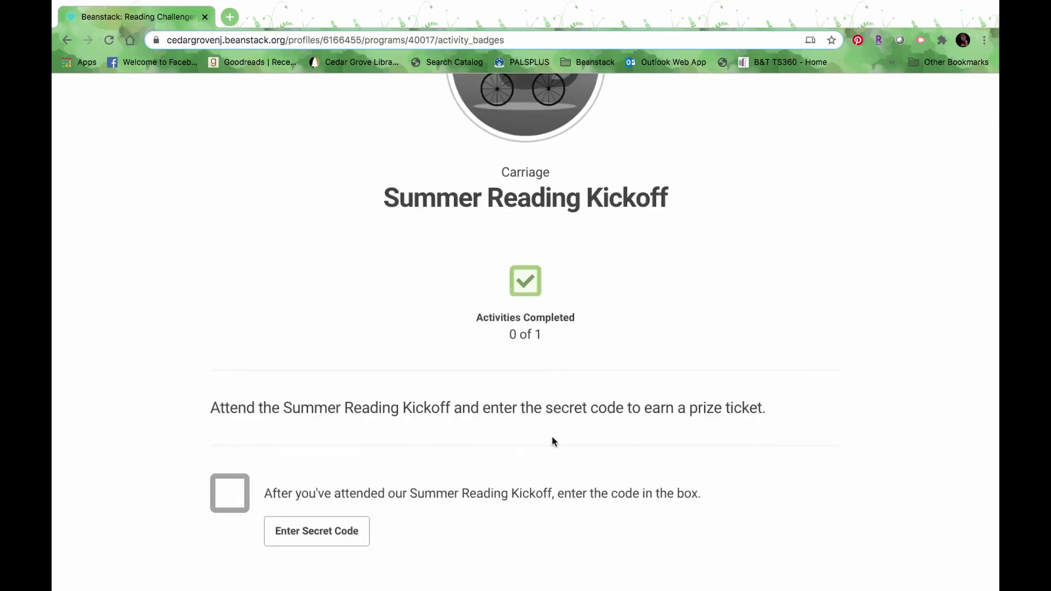
{"action": "left_click", "coordinate": [345, 533]}
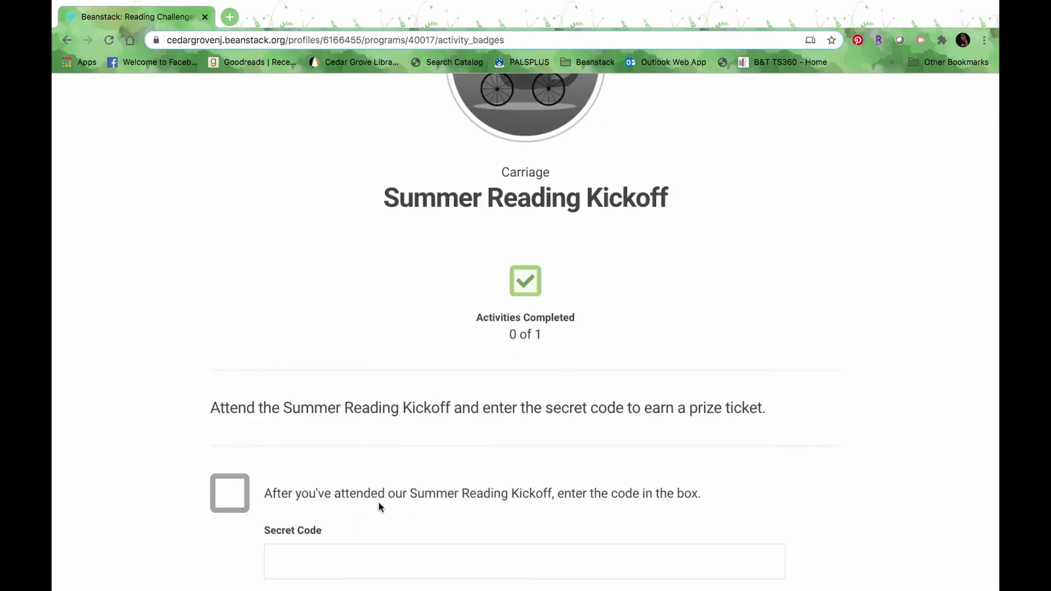
{"action": "scroll", "coordinate": [379, 502], "scroll_direction": "down", "scroll_amount": 2}
{"action": "left_click", "coordinate": [336, 494]}
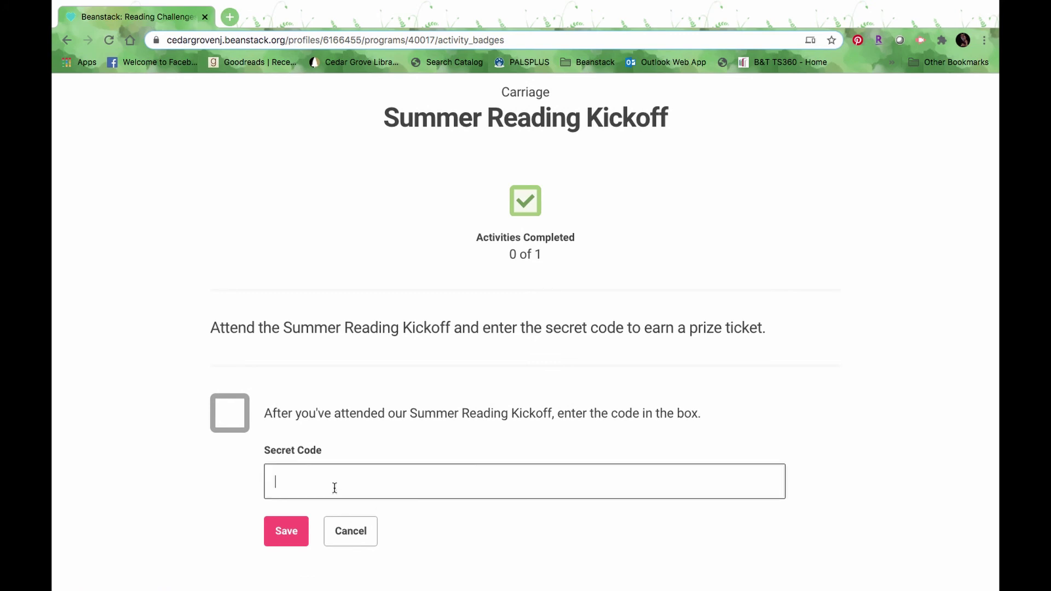
{"action": "left_click", "coordinate": [289, 537]}
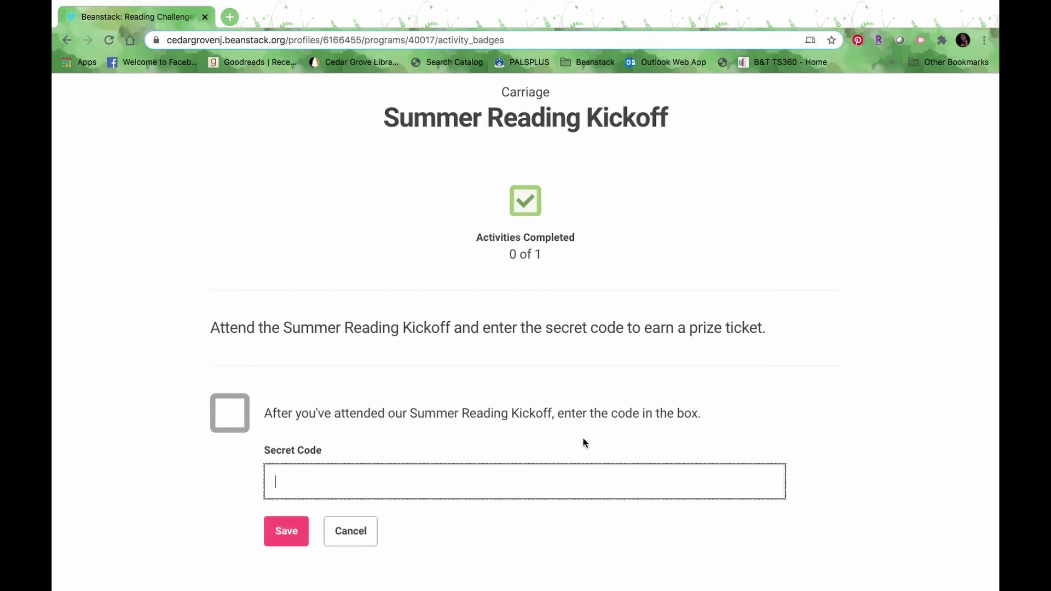
{"action": "scroll", "coordinate": [586, 441], "scroll_direction": "up", "scroll_amount": 3}
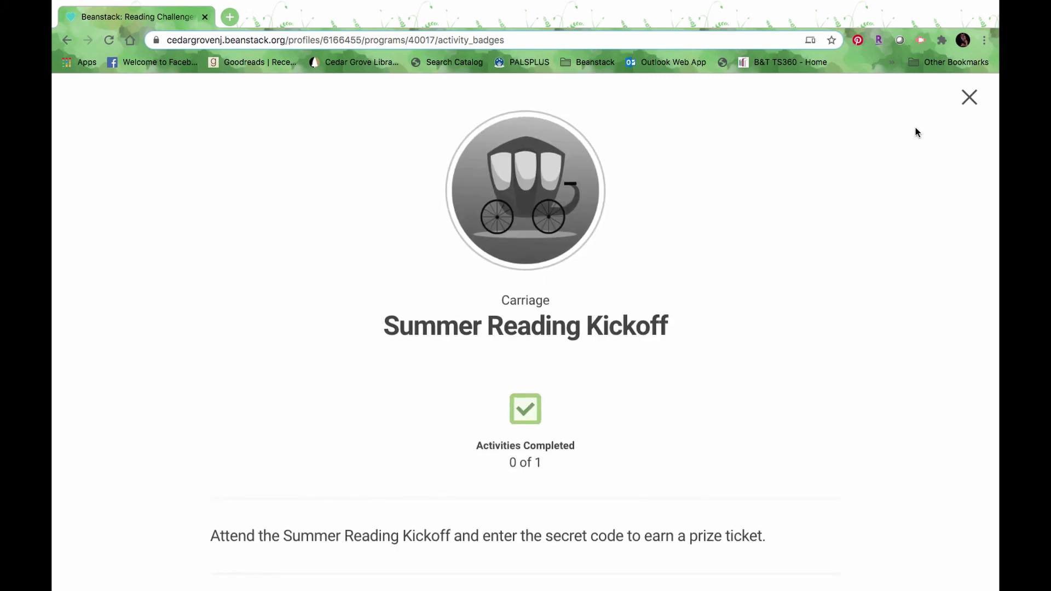
{"action": "left_click", "coordinate": [970, 99]}
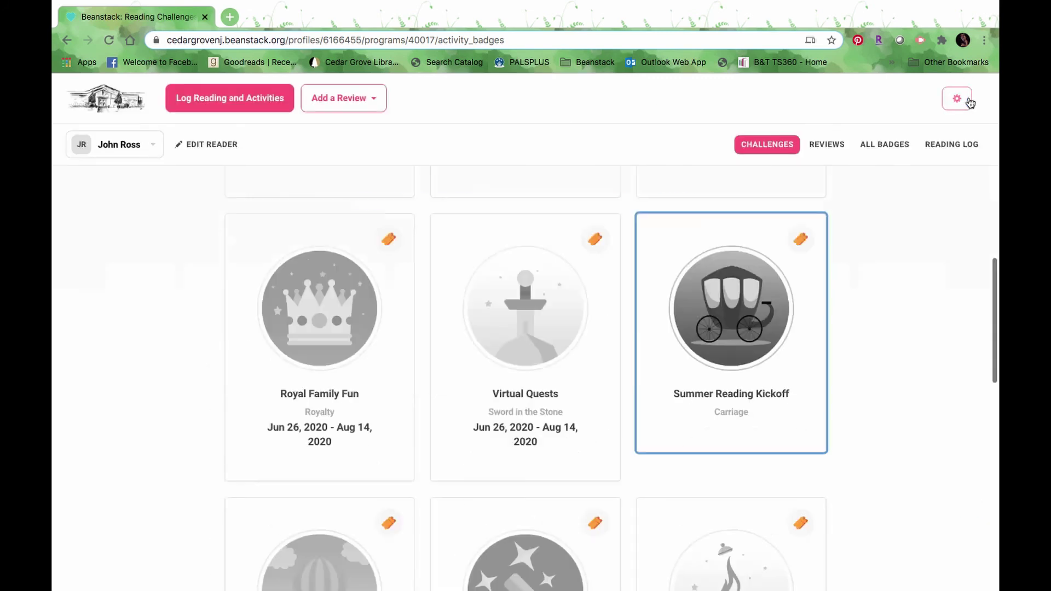
Open a blank written review form for the current reader.
{"action": "scroll", "coordinate": [887, 223], "scroll_direction": "up", "scroll_amount": 10}
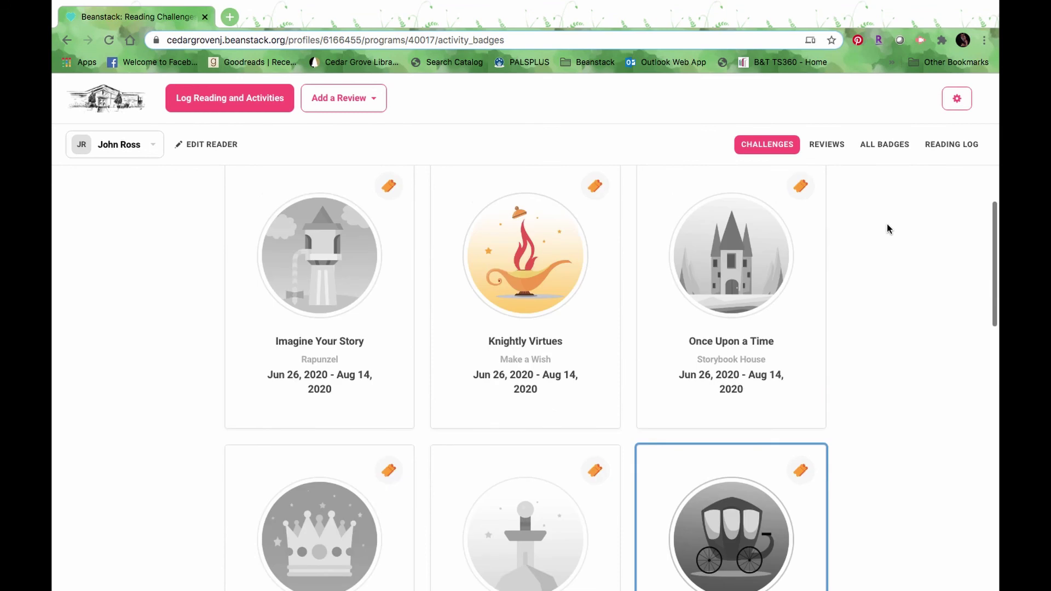
{"action": "scroll", "coordinate": [888, 229], "scroll_direction": "up", "scroll_amount": 3}
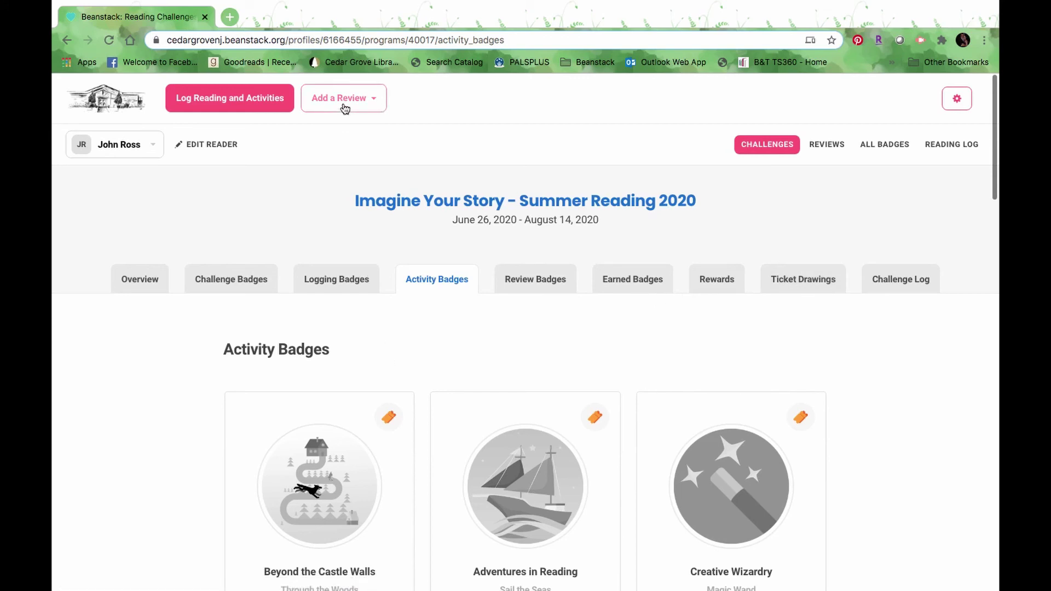
{"action": "left_click", "coordinate": [345, 108]}
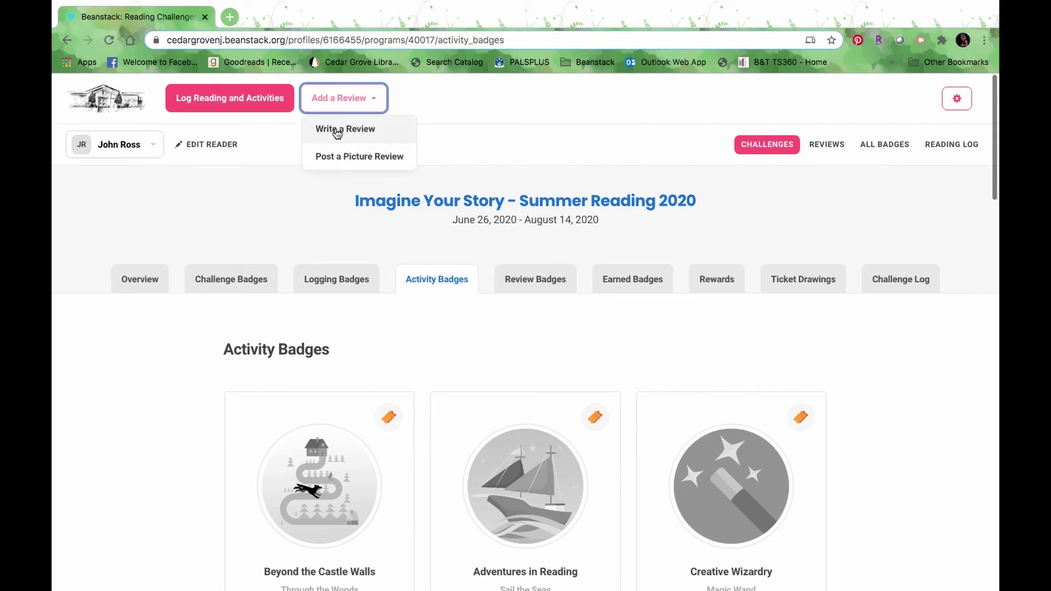
{"action": "left_click", "coordinate": [337, 130]}
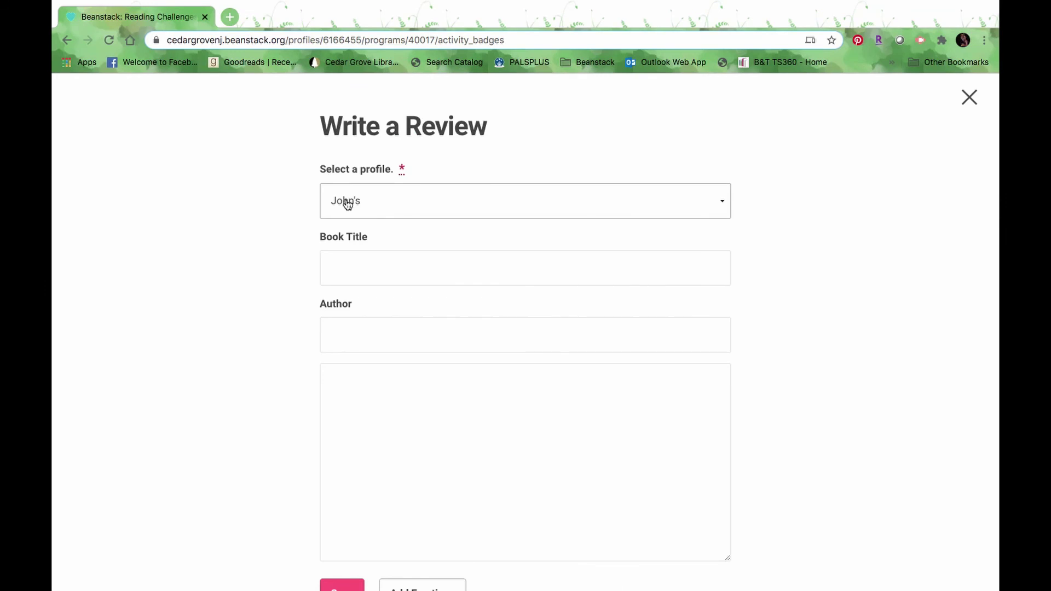
Set the review's book to the suggested title Pete the Cat I Love My White Shoes, with its matching author.
{"action": "left_click", "coordinate": [347, 277]}
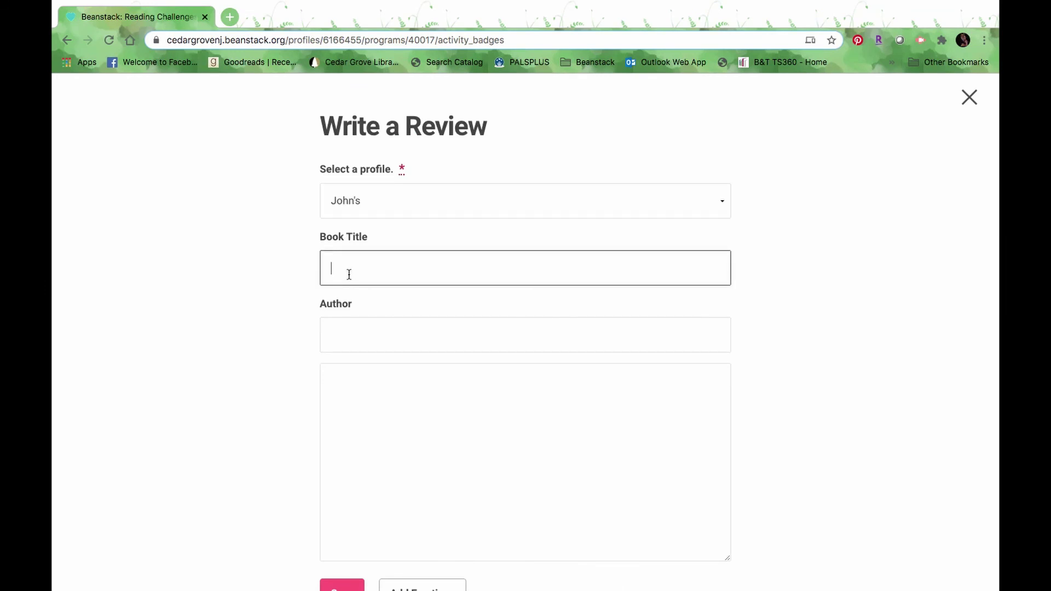
{"action": "type", "text": "pete"}
{"action": "key", "text": "BackSpace"}
{"action": "key", "text": "BackSpace"}
{"action": "key", "text": "BackSpace"}
{"action": "key", "text": "BackSpace"}
{"action": "type", "text": "Pete"}
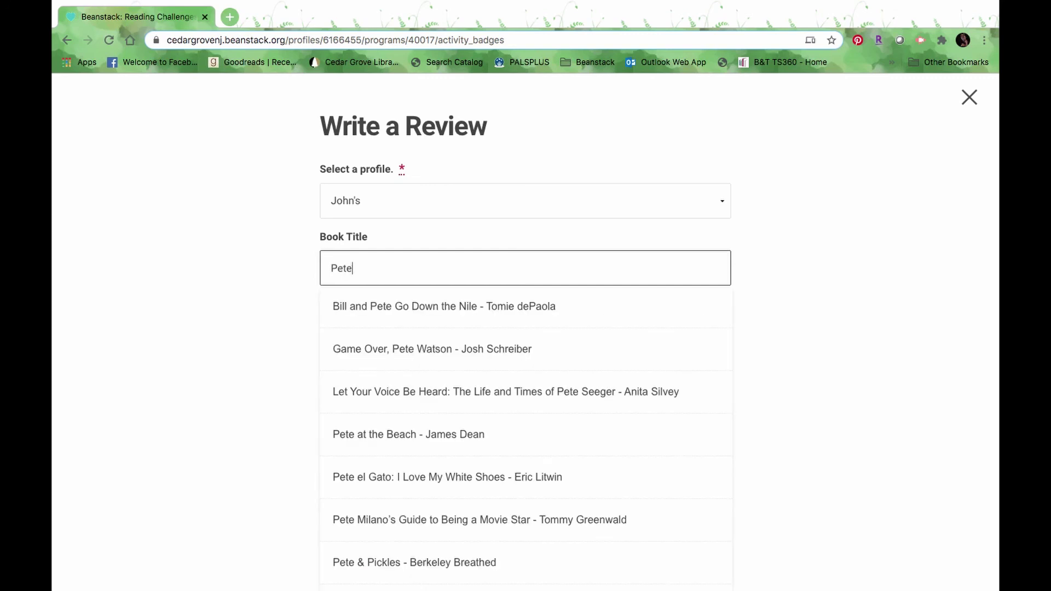
{"action": "type", "text": " the Cat I"}
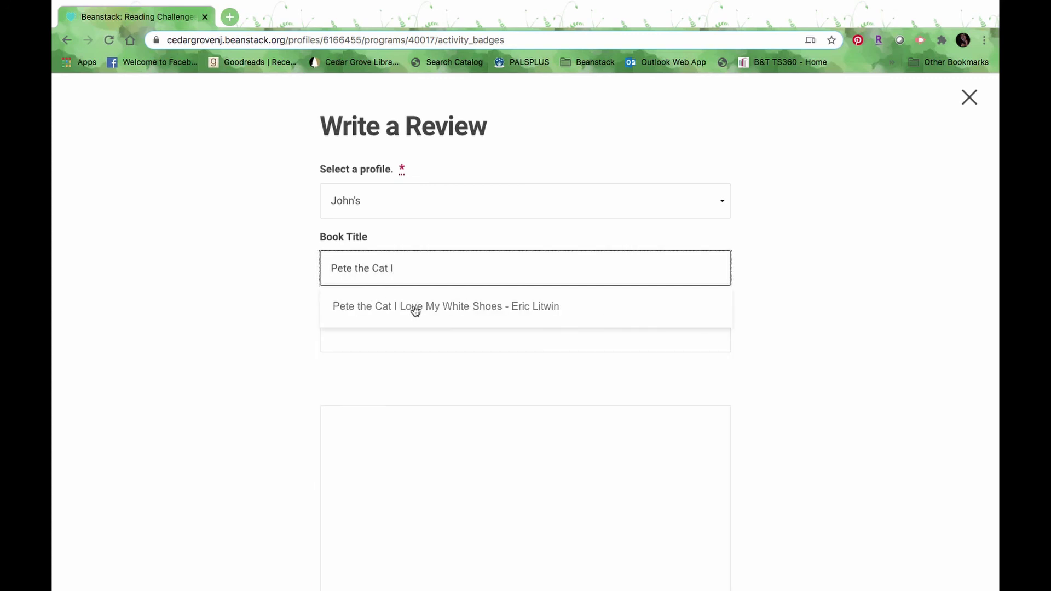
{"action": "left_click", "coordinate": [415, 308]}
Write the review text "I love Pete the Cat. He is so easy going and writes such groovy tunes. This book is one of my favorites.".
{"action": "left_click", "coordinate": [364, 397]}
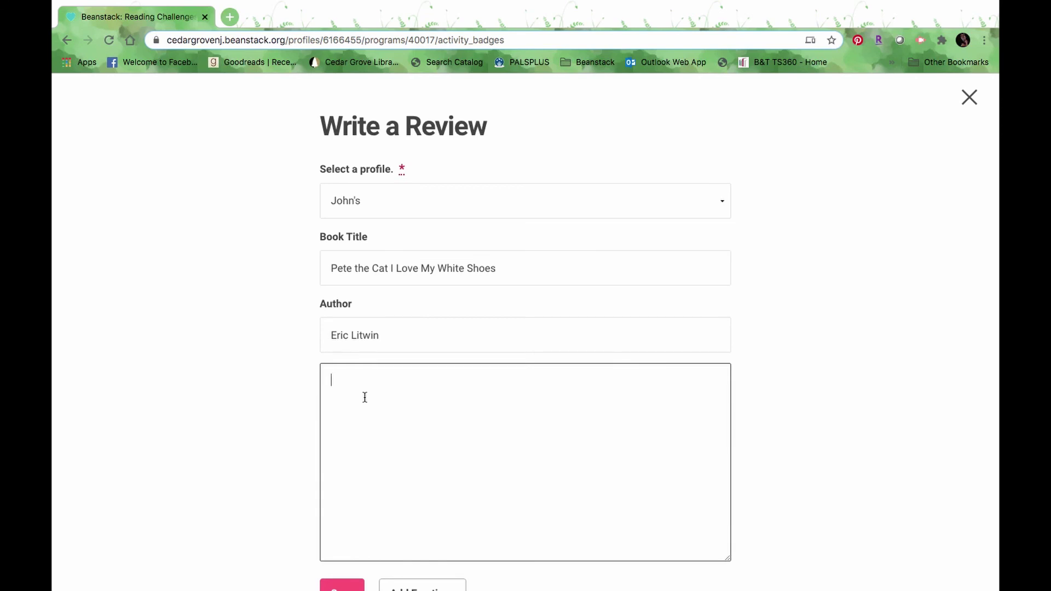
{"action": "type", "text": "I love Pete the Cat. He is so"}
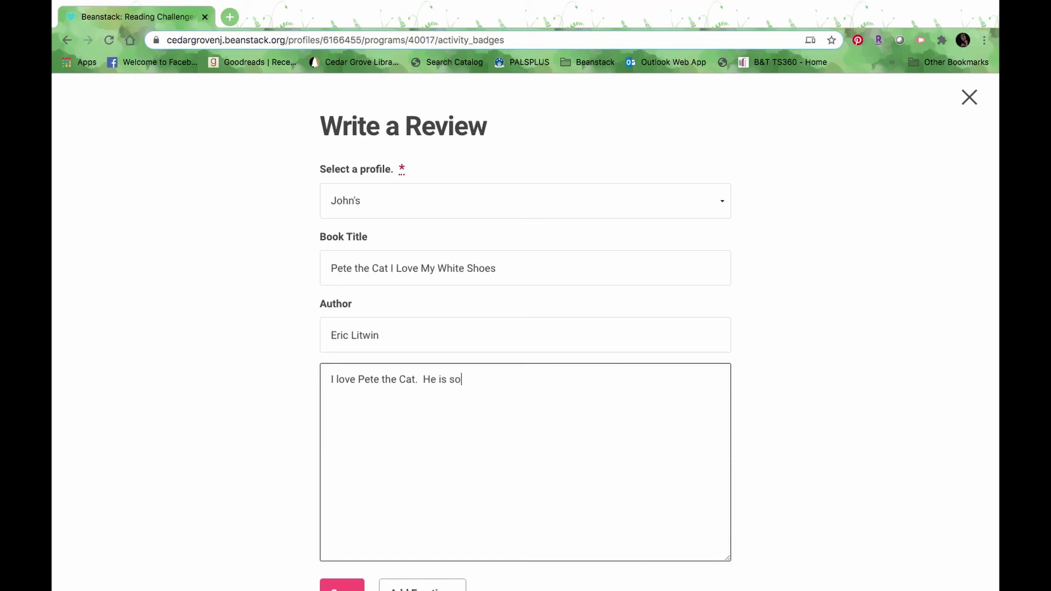
{"action": "type", "text": " easy going and has"}
{"action": "key", "text": "BackSpace"}
{"action": "key", "text": "BackSpace"}
{"action": "key", "text": "BackSpace"}
{"action": "key", "text": "BackSpace"}
{"action": "type", "text": "writes s"}
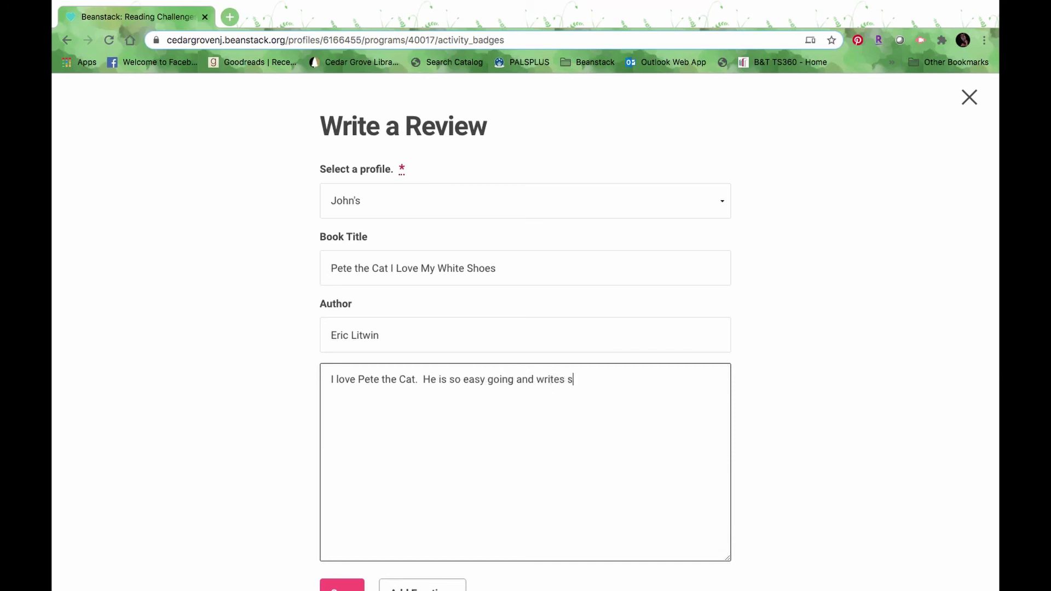
{"action": "type", "text": "uch groovy tunes.  This book is one of my favorit"}
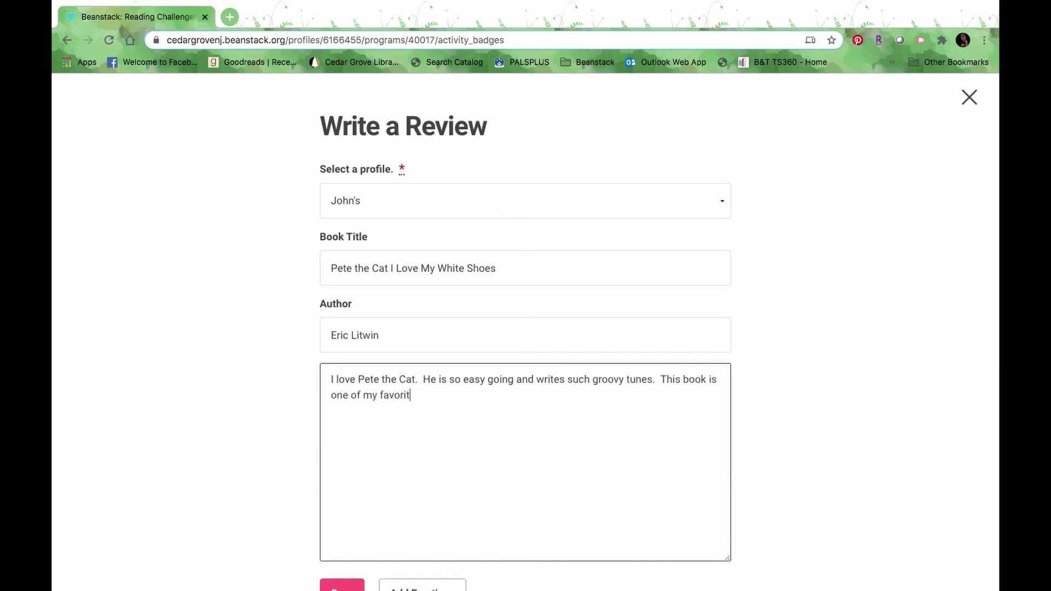
{"action": "type", "text": "es."}
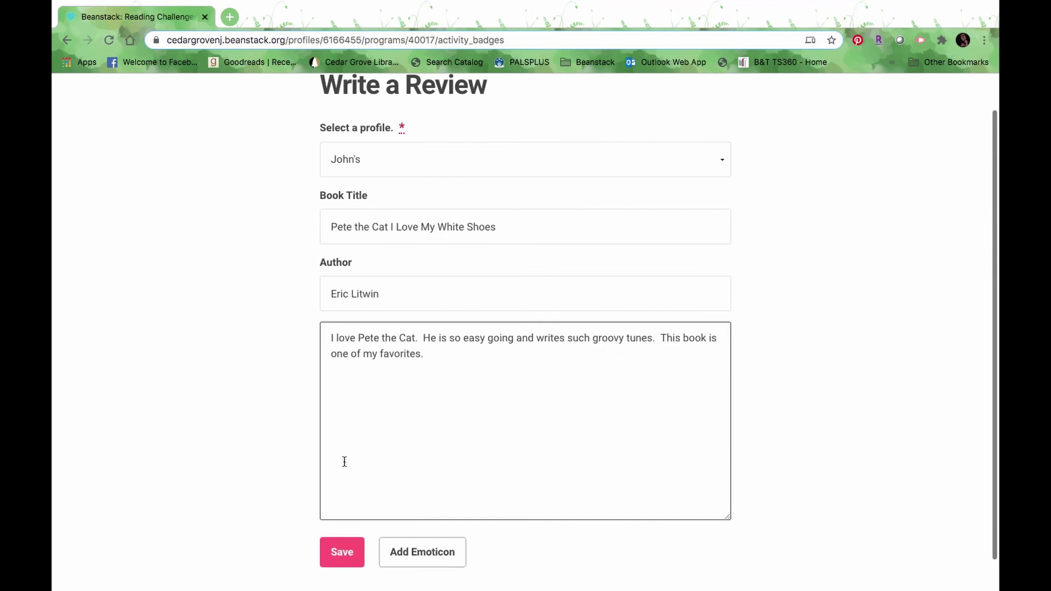
Save the written review and close both the badge notice and the emptied review form.
{"action": "left_click", "coordinate": [341, 552]}
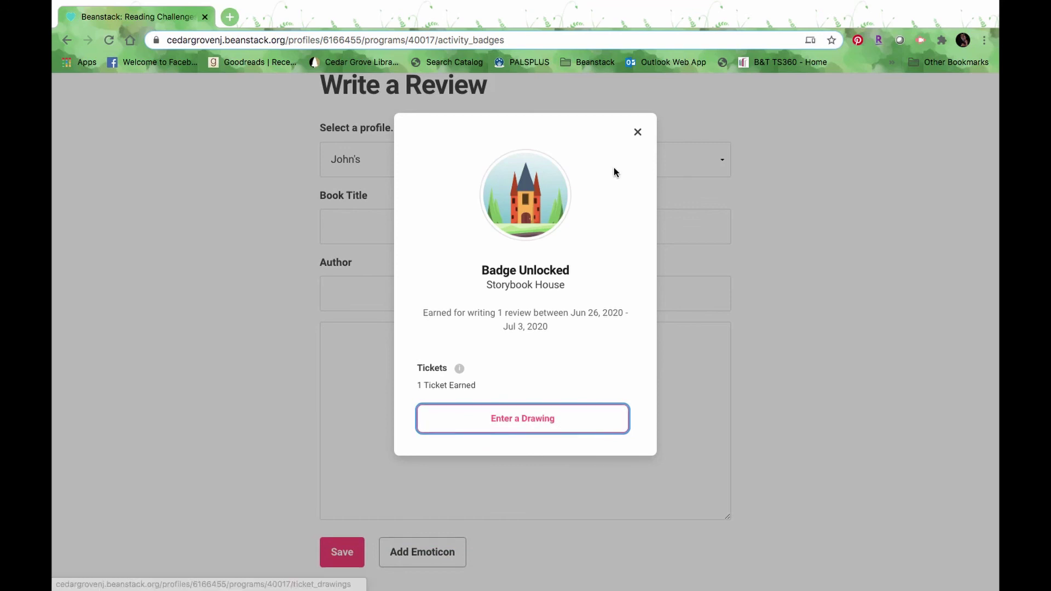
{"action": "left_click", "coordinate": [637, 132]}
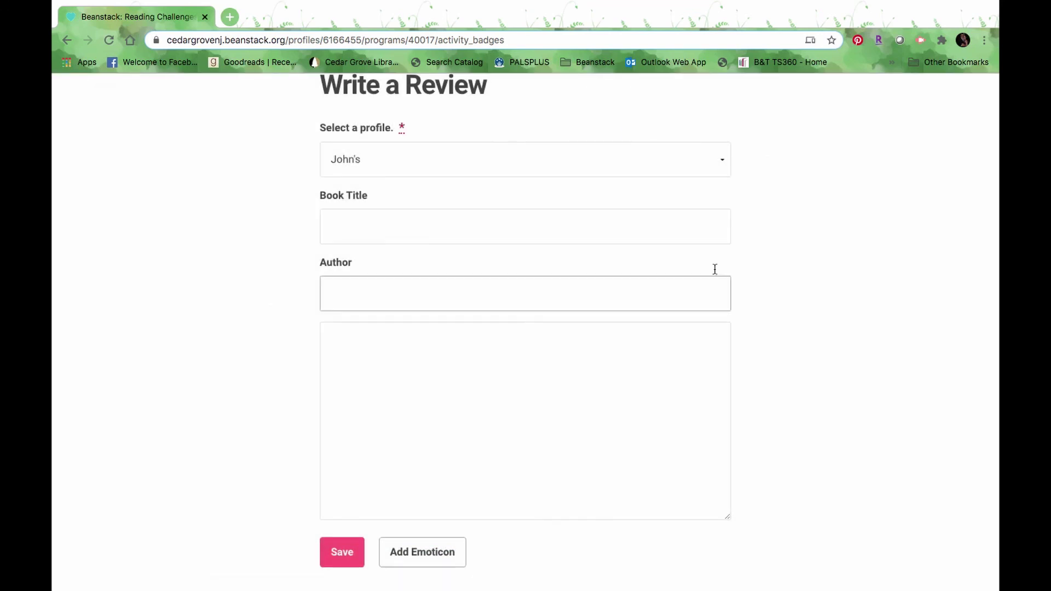
{"action": "scroll", "coordinate": [716, 294], "scroll_direction": "up", "scroll_amount": 2}
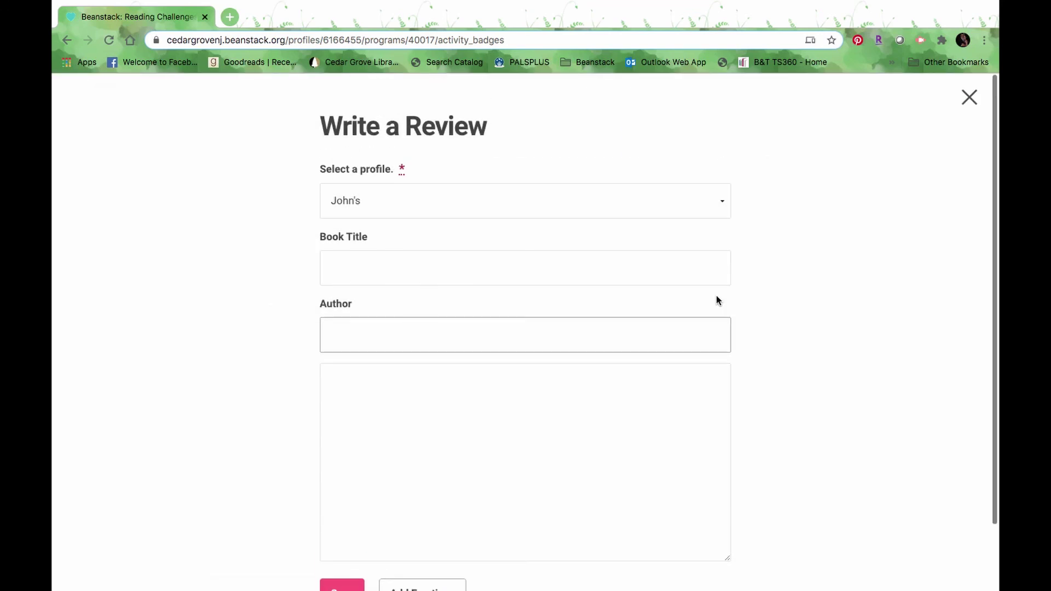
{"action": "left_click", "coordinate": [970, 97]}
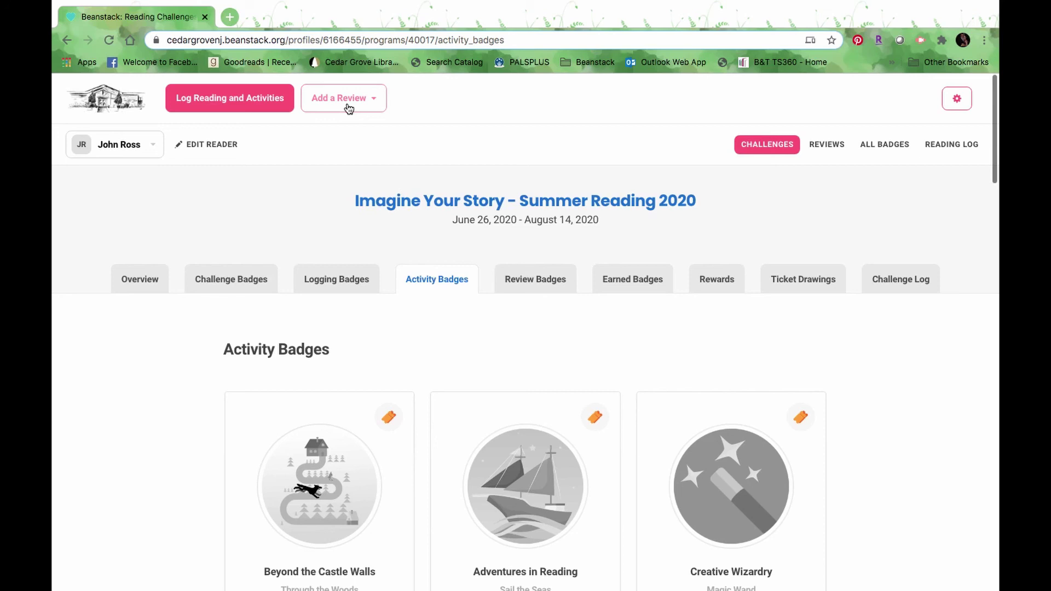
Examine the blank picture review form, including its ideas, name, book title, author and upload fields, and close it without saving.
{"action": "left_click", "coordinate": [349, 108]}
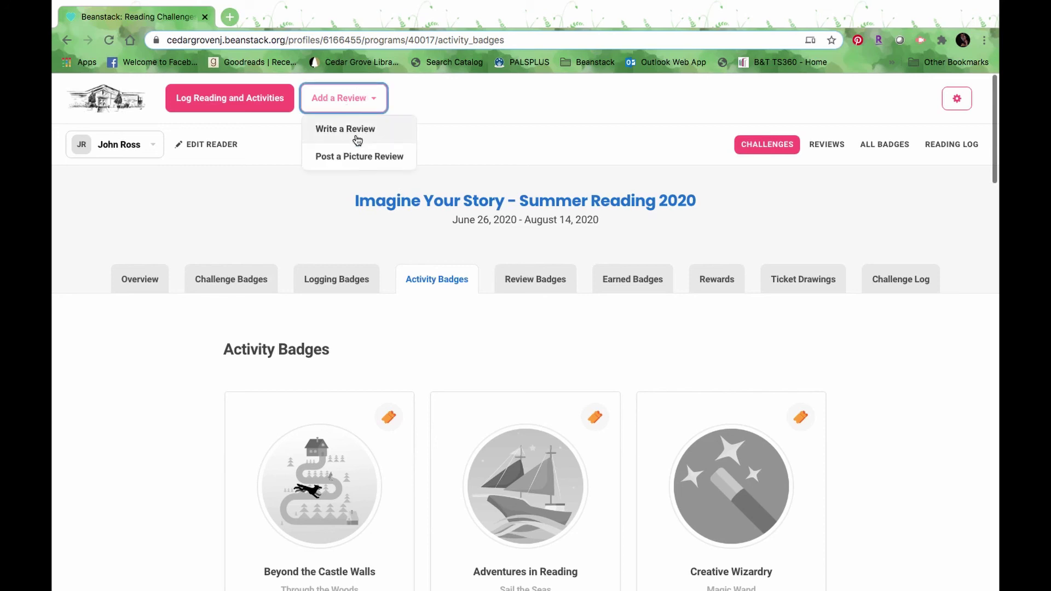
{"action": "left_click", "coordinate": [359, 157]}
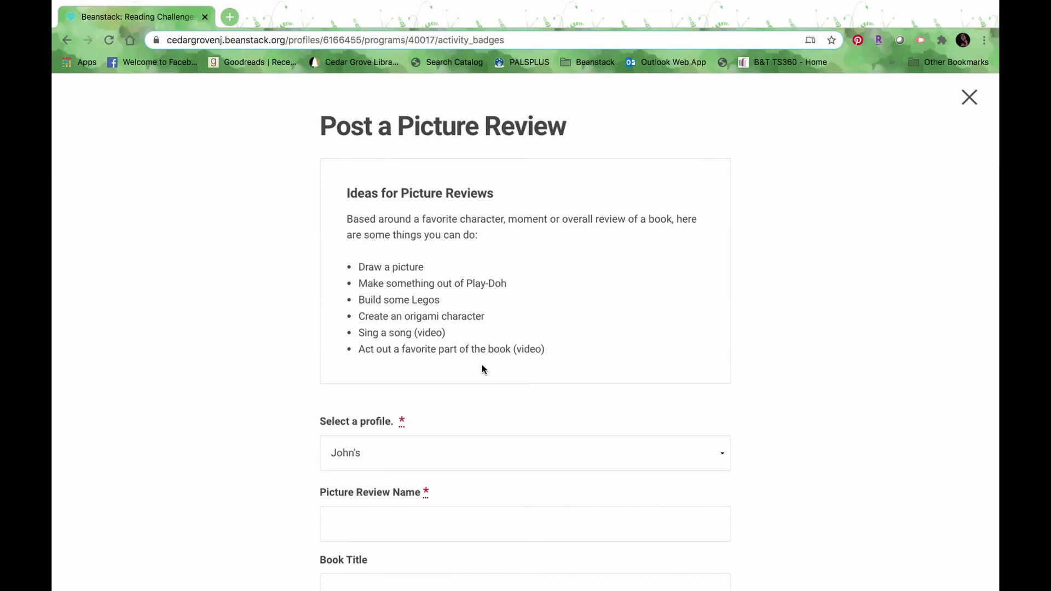
{"action": "scroll", "coordinate": [502, 382], "scroll_direction": "down", "scroll_amount": 3}
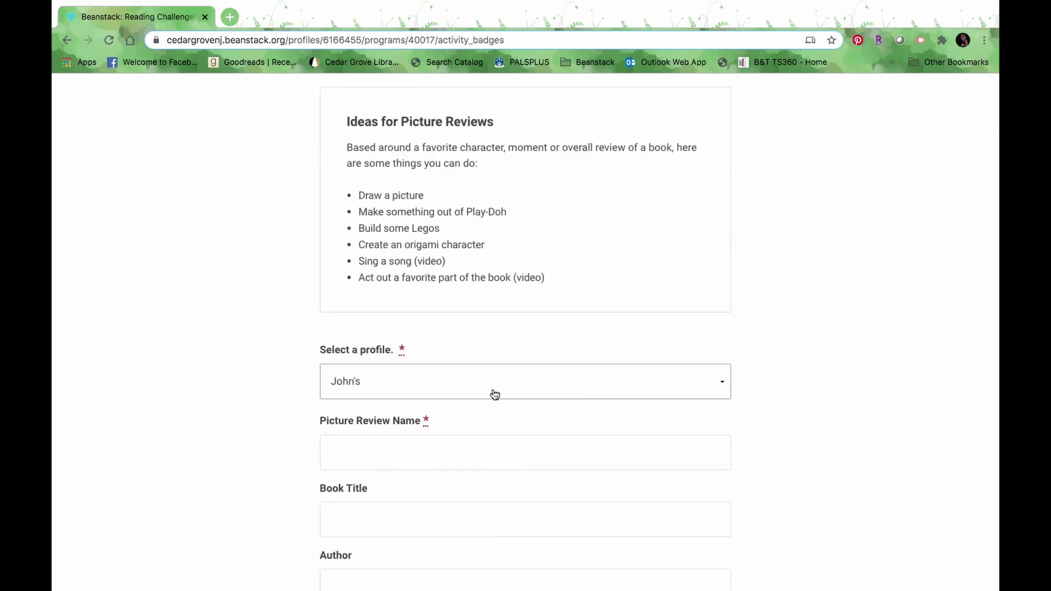
{"action": "left_click", "coordinate": [479, 450]}
{"action": "scroll", "coordinate": [479, 450], "scroll_direction": "down", "scroll_amount": 2}
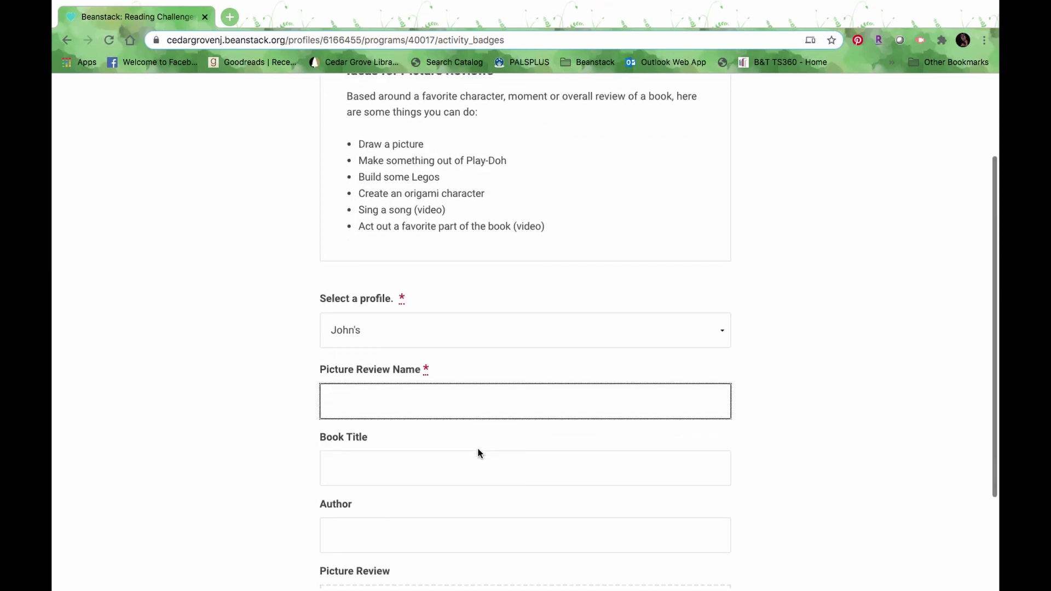
{"action": "left_click", "coordinate": [432, 464]}
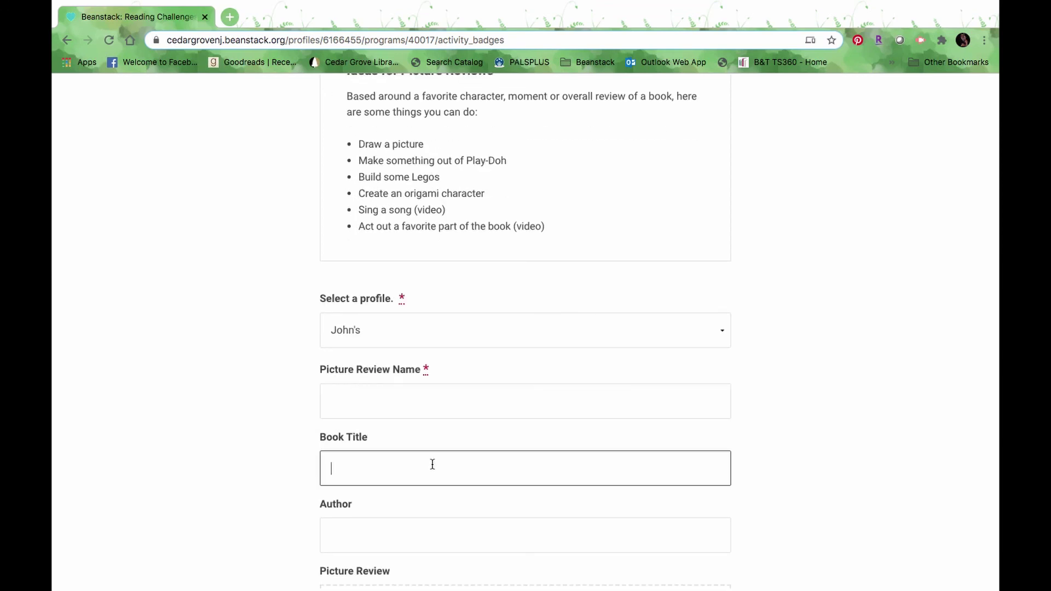
{"action": "scroll", "coordinate": [429, 465], "scroll_direction": "down", "scroll_amount": 1}
{"action": "left_click", "coordinate": [413, 487]}
{"action": "scroll", "coordinate": [416, 479], "scroll_direction": "down", "scroll_amount": 3}
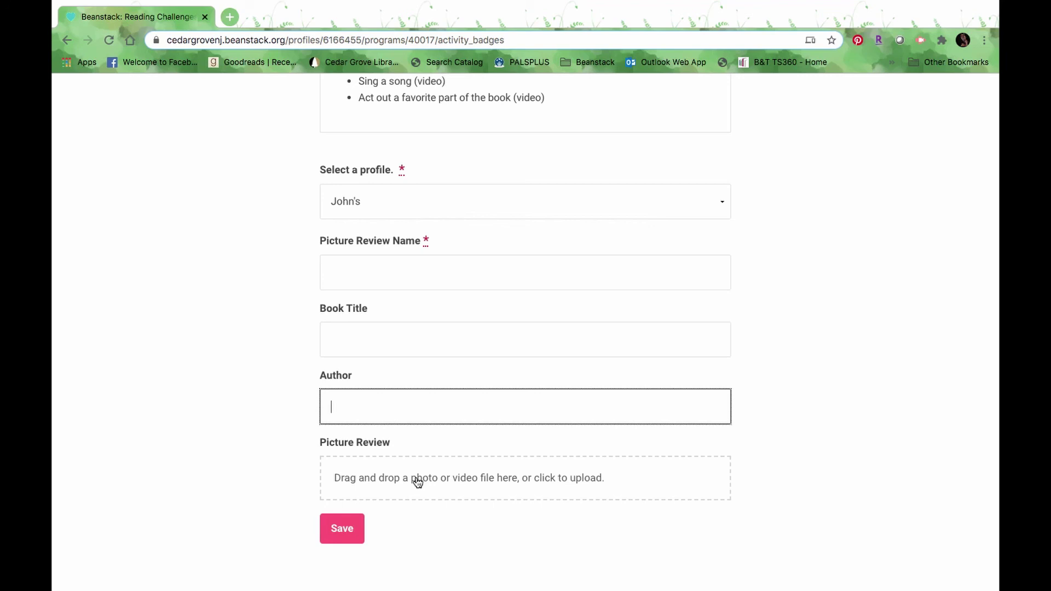
{"action": "scroll", "coordinate": [448, 509], "scroll_direction": "up", "scroll_amount": 8}
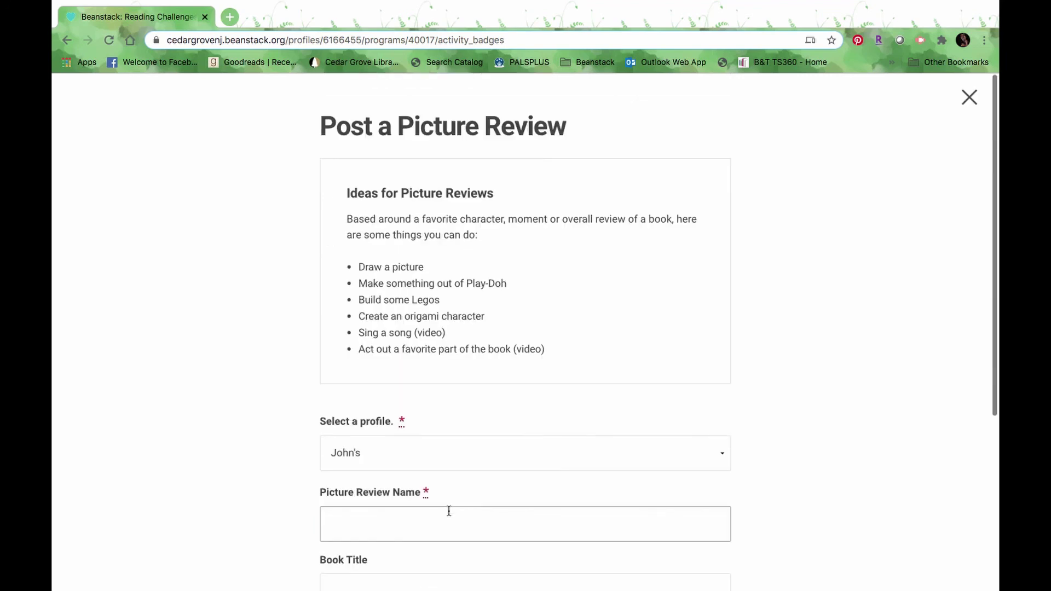
{"action": "left_click", "coordinate": [969, 97]}
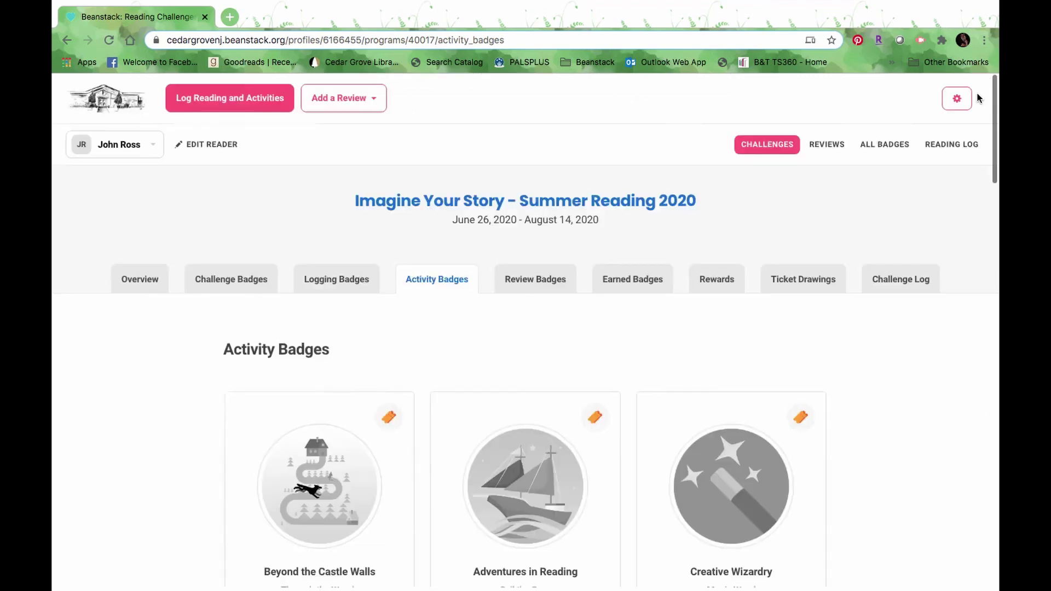